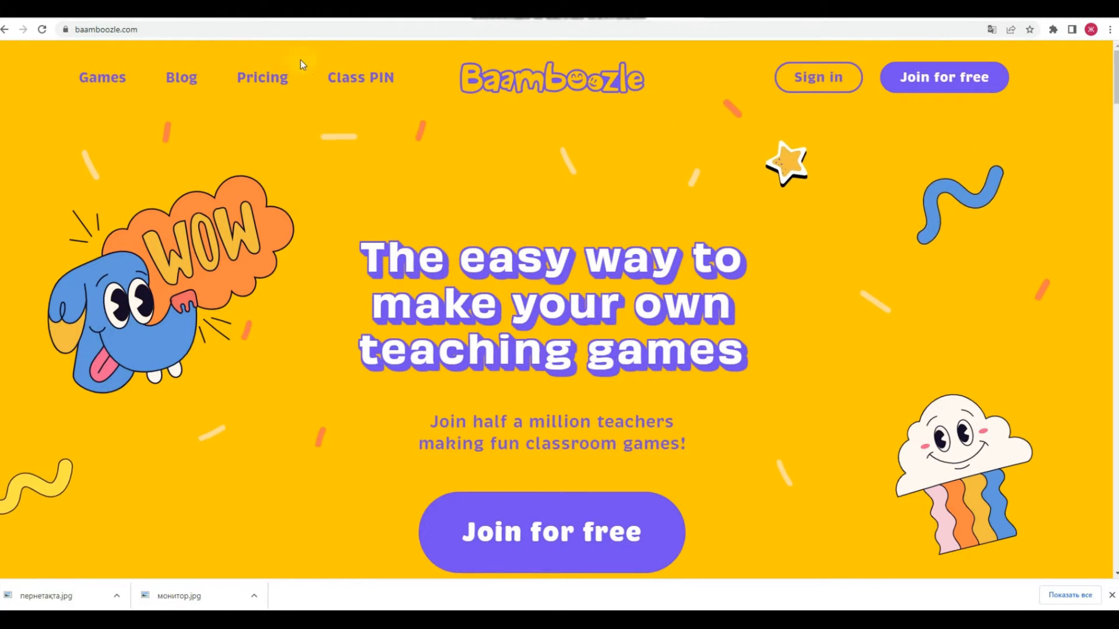
left_click(182, 30)
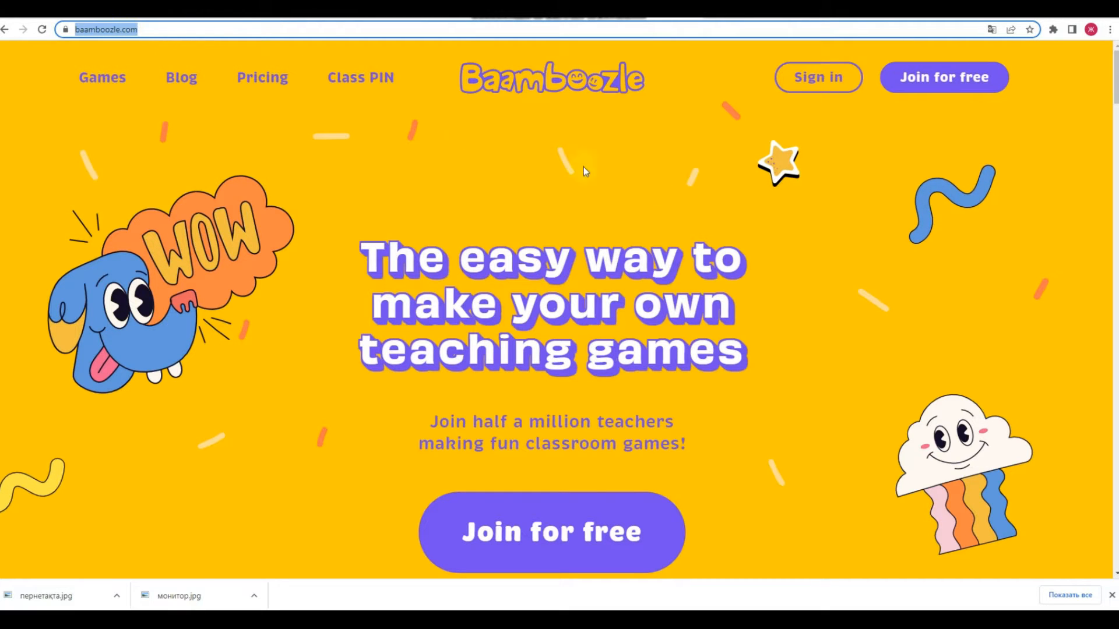
left_click(663, 163)
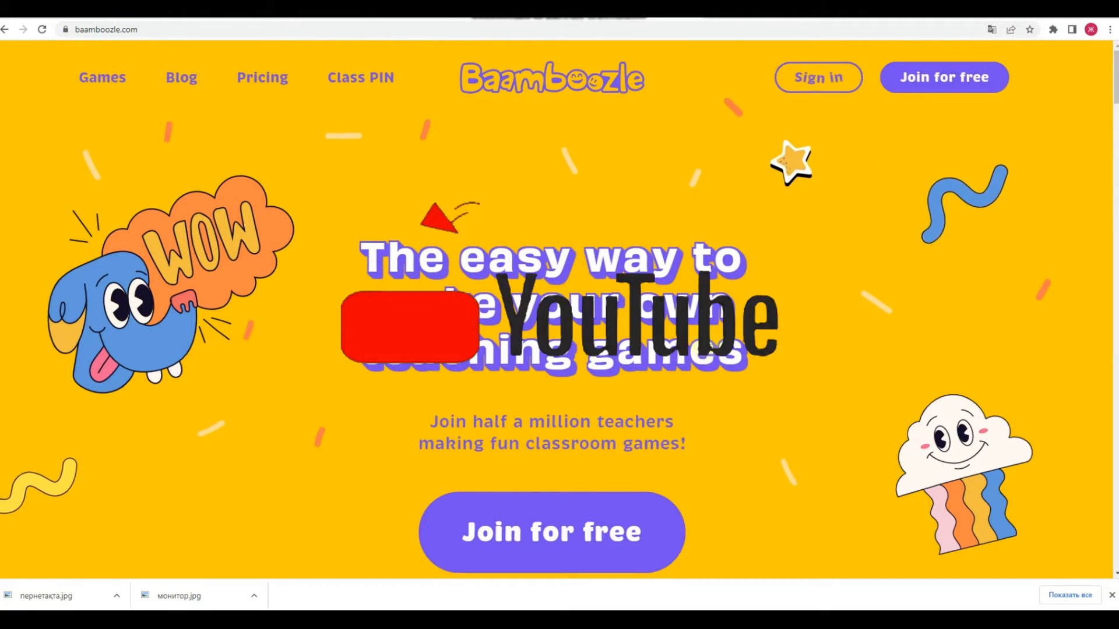
scroll(706, 353, "down", 2)
scroll(760, 304, "up", 2)
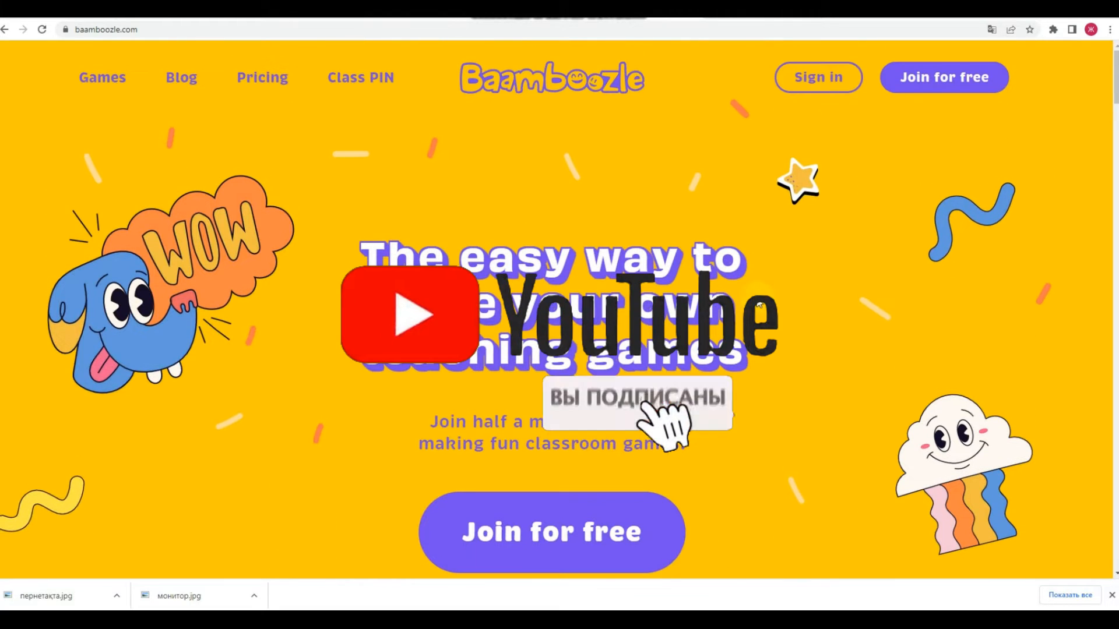
Open the free registration page and look through the fields of its sign-up form.
left_click(930, 84)
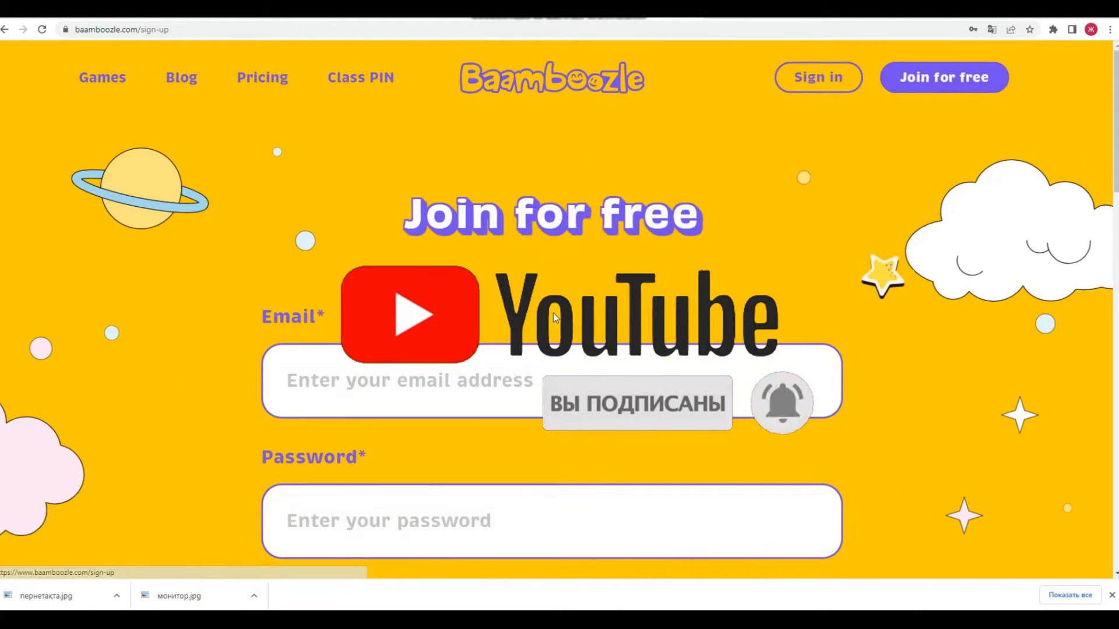
scroll(547, 287, "down", 2)
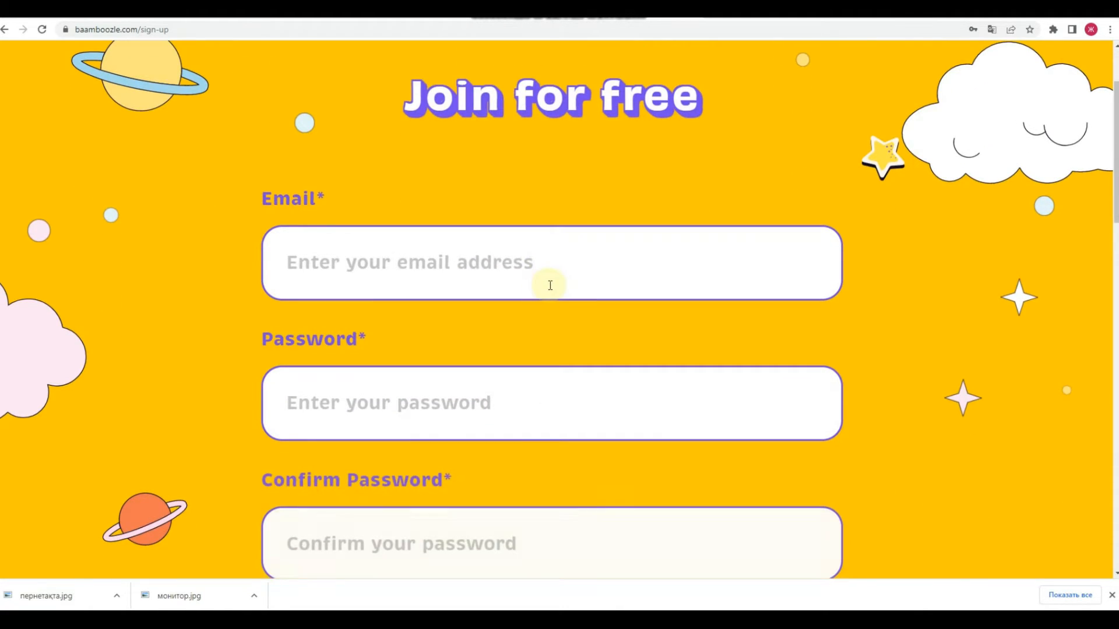
scroll(550, 285, "down", 1)
scroll(551, 284, "down", 3)
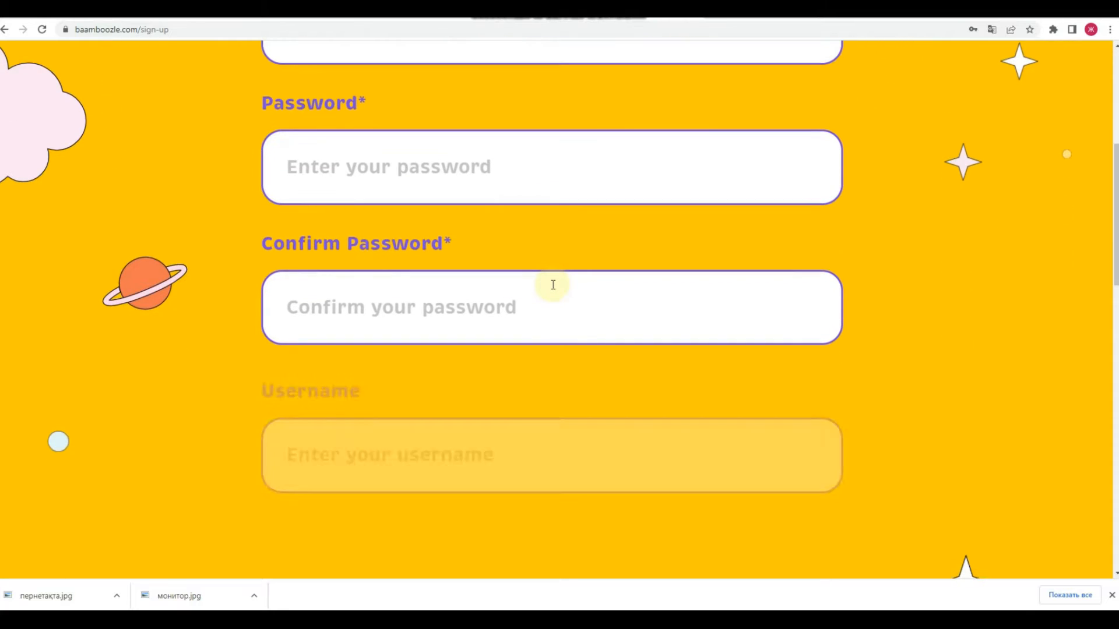
scroll(553, 290, "down", 1)
scroll(554, 291, "up", 6)
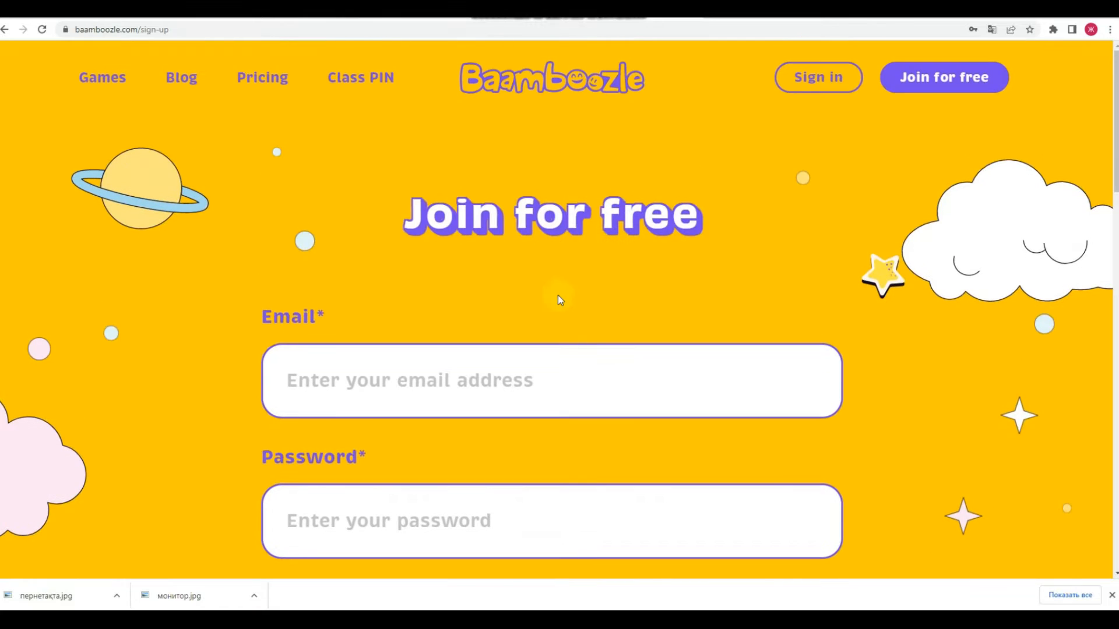
Sign in to the existing account with the saved e-mail address and password.
left_click(828, 85)
scroll(452, 292, "down", 3)
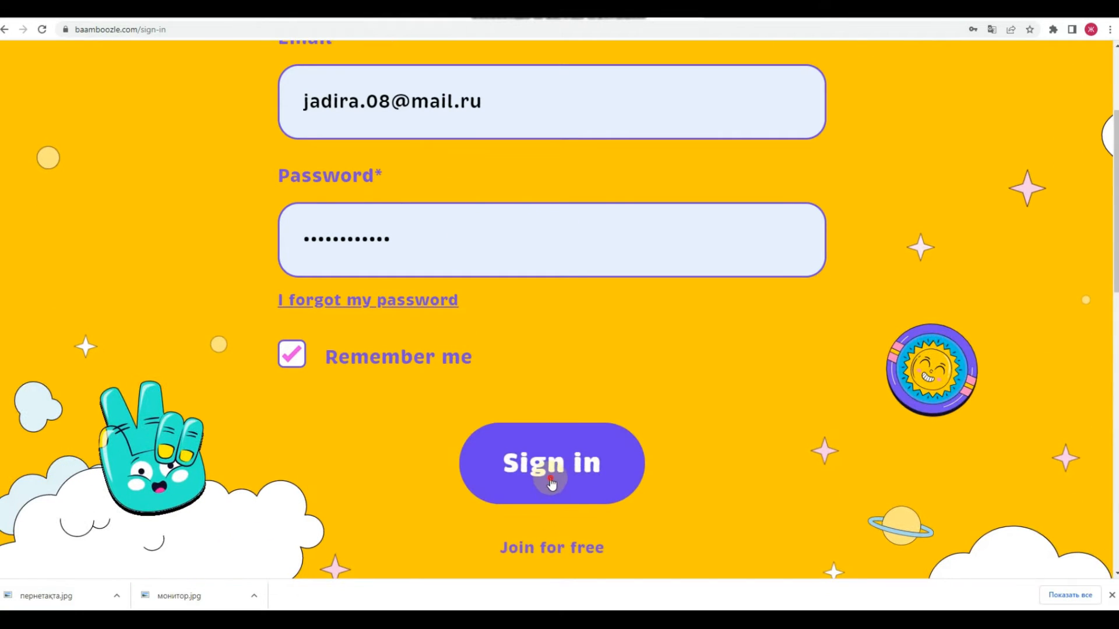
left_click(551, 477)
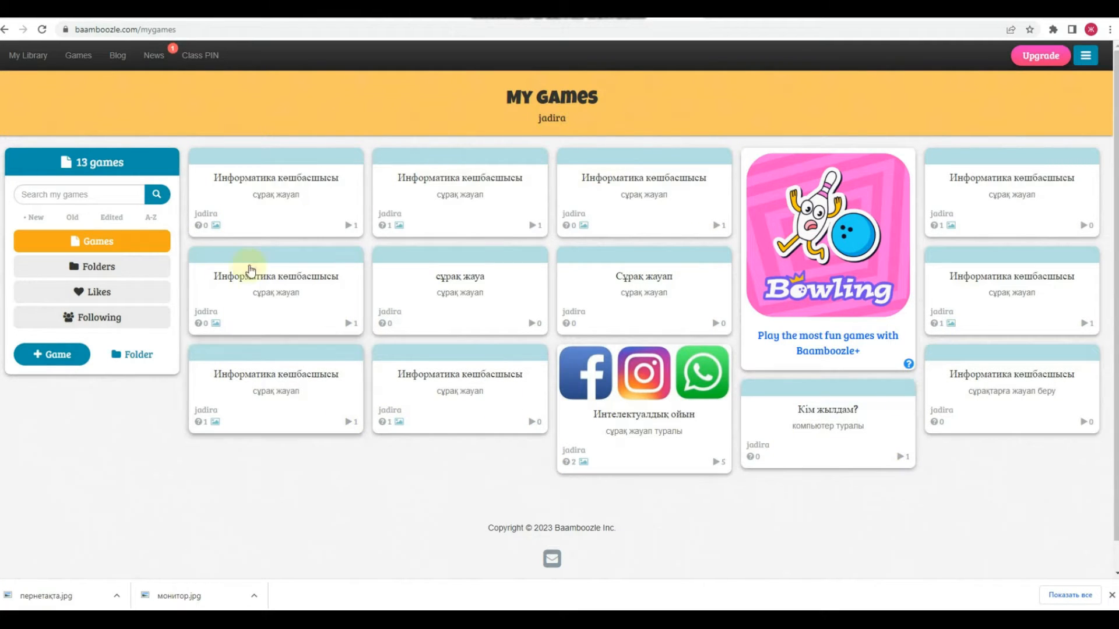
Start a new game and translate the game creation page into Kazakh.
left_click(63, 357)
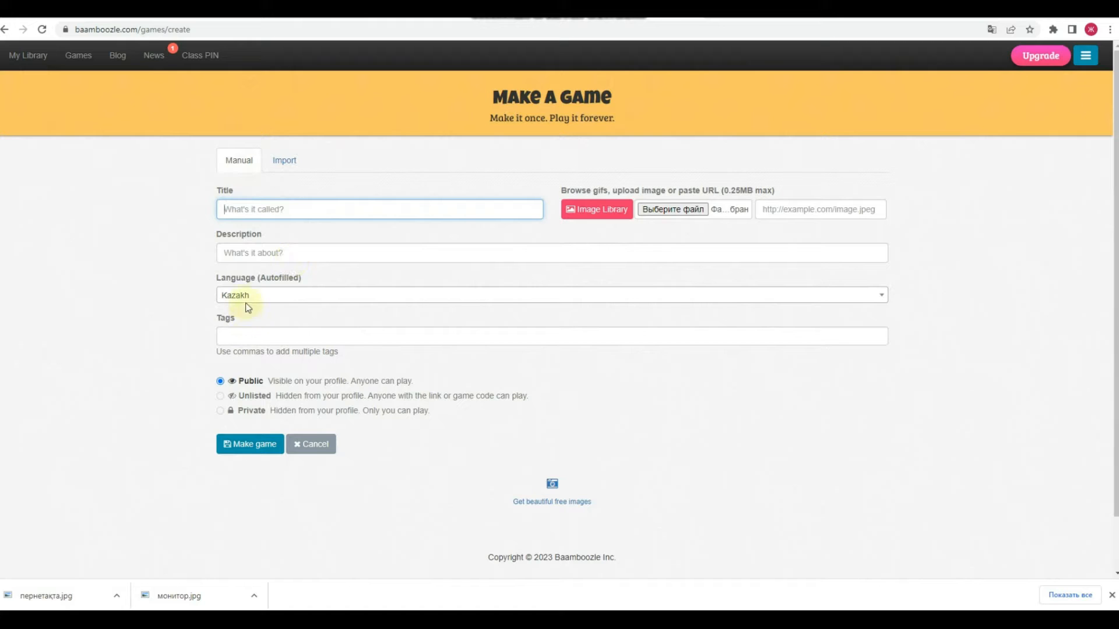
right_click(397, 155)
left_click(471, 312)
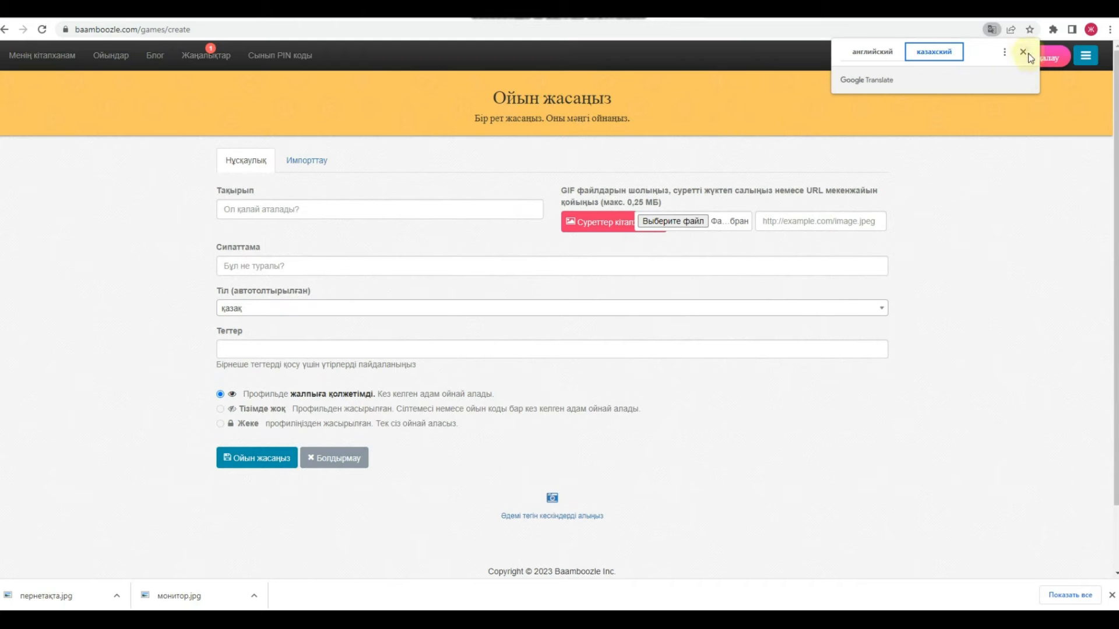
left_click(1025, 53)
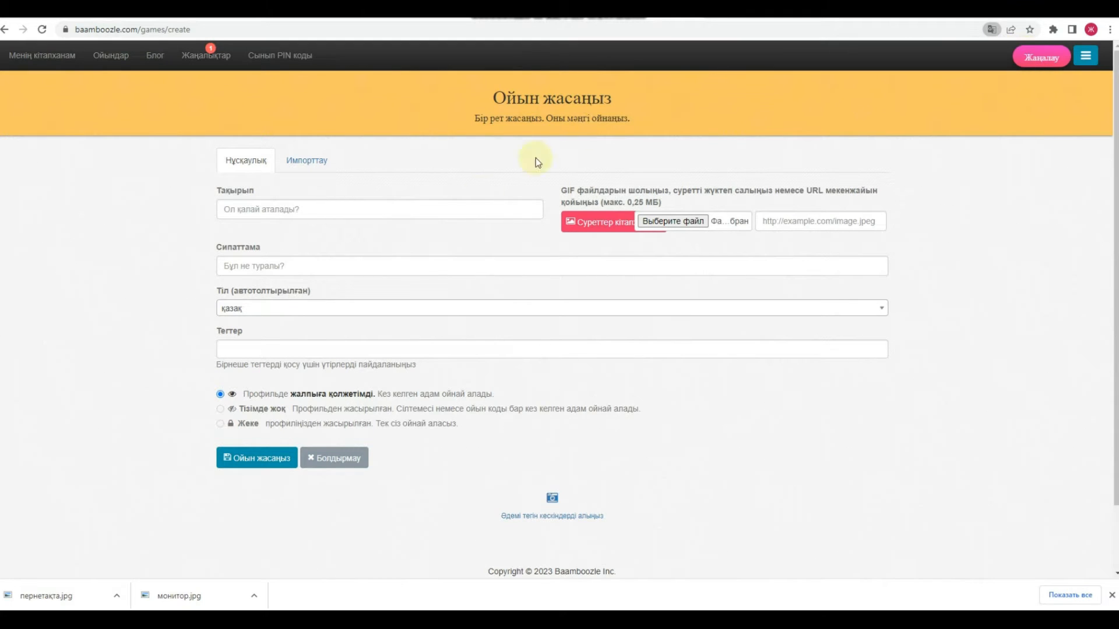
Title the game "Информатика көшбасшысы" and describe it as "сұрақ жауап".
left_click(255, 213)
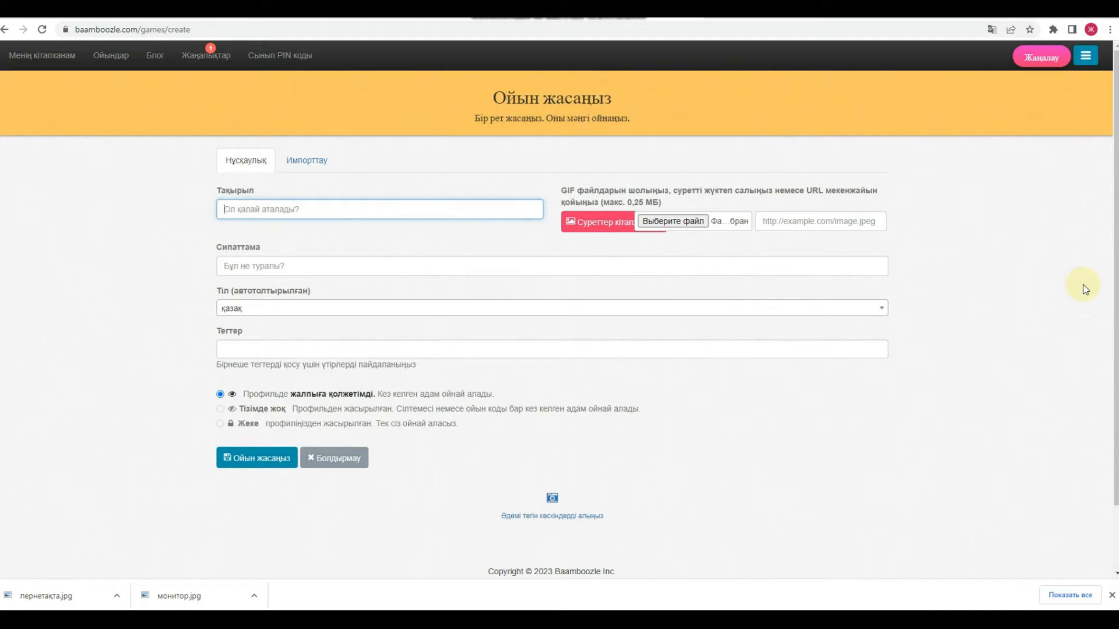
type("Информатика көшбасшысы")
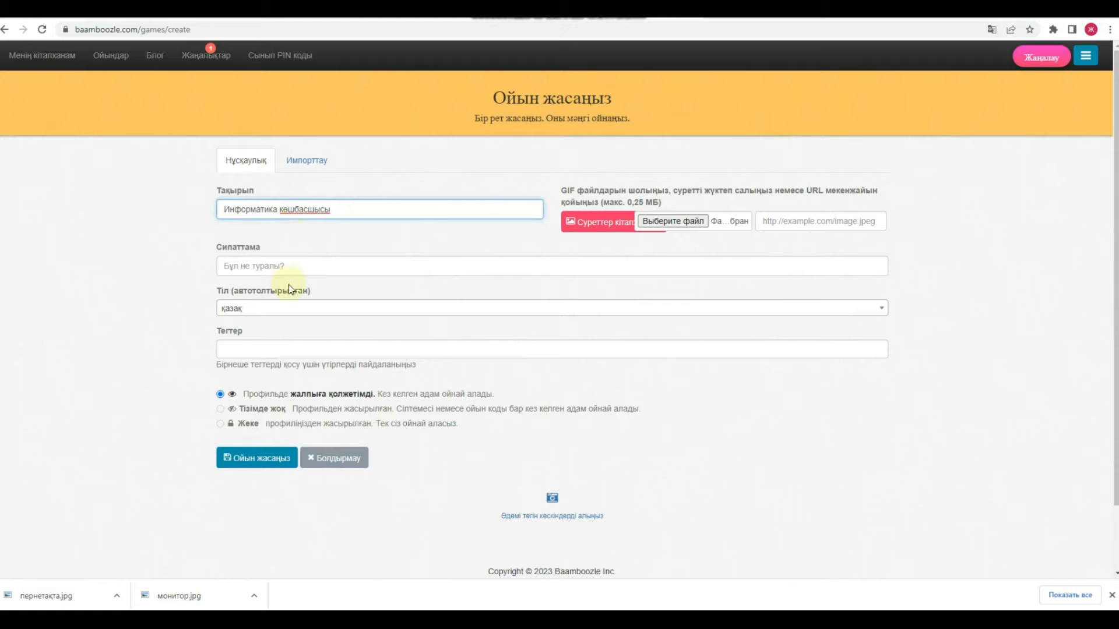
left_click(299, 267)
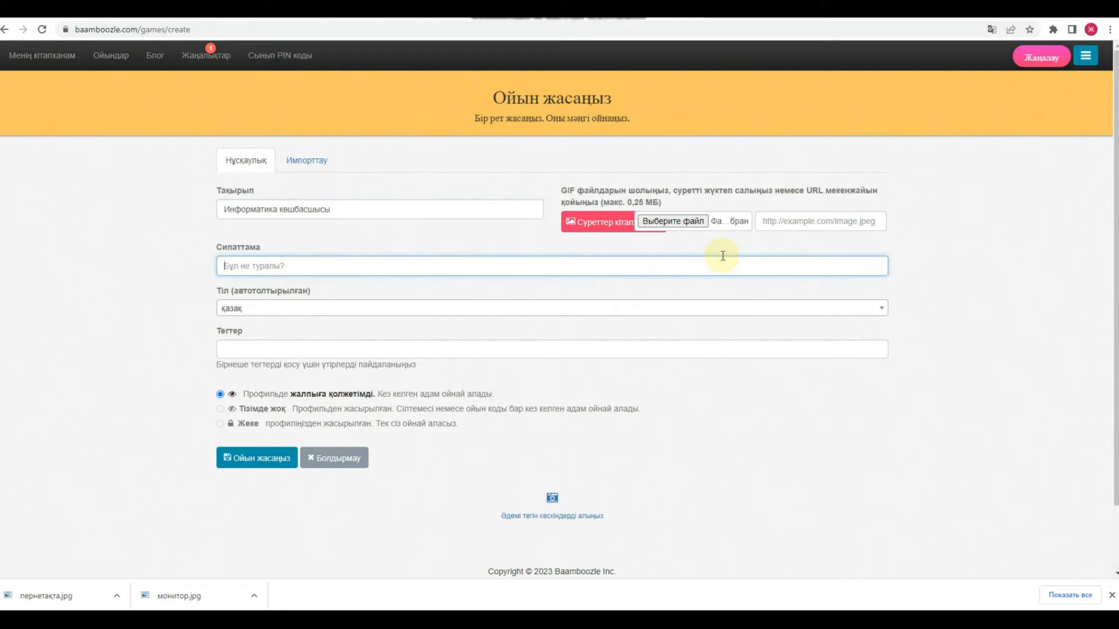
type("сұрақ жауап")
Search the language options for "kaz" and choose "қазақ" as the game's language.
left_click(232, 307)
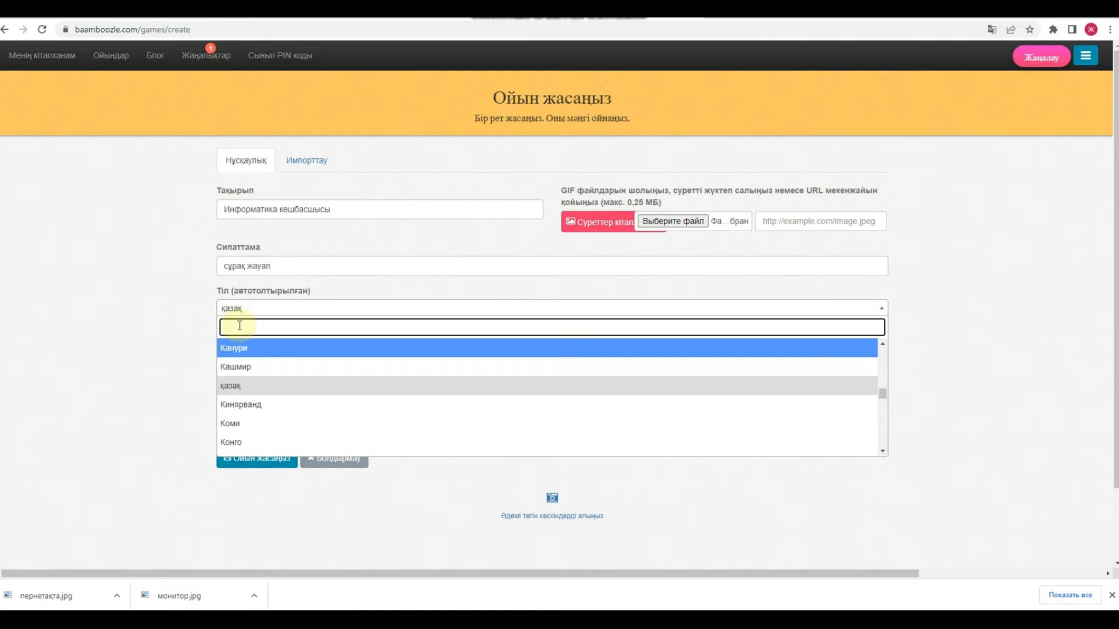
type("қаз")
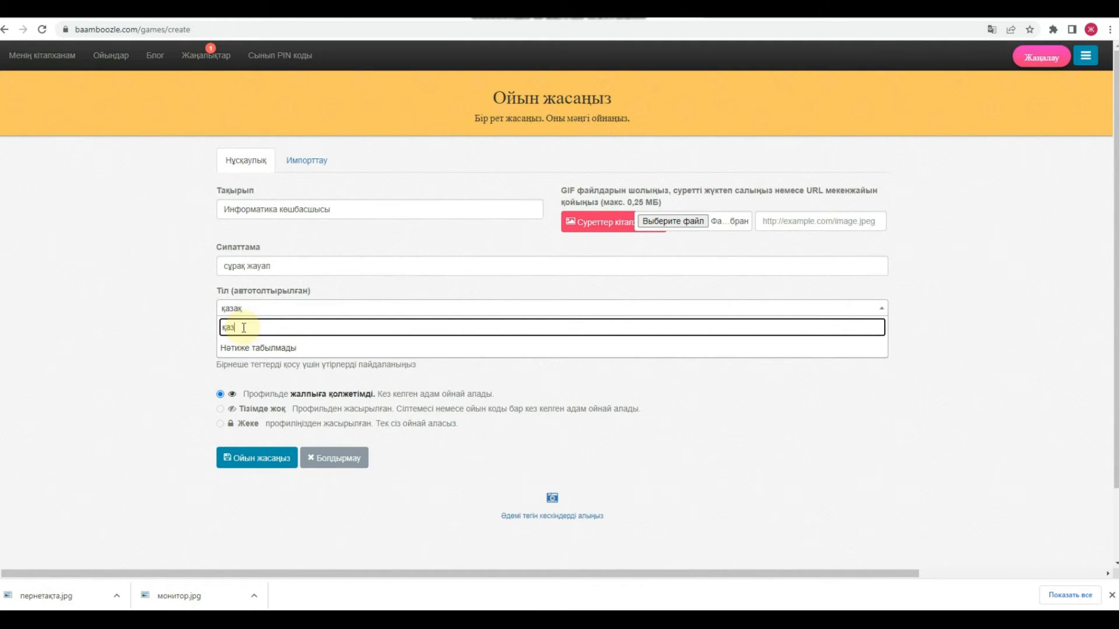
key("BackSpace")
key("BackSpace")
key("BackSpace")
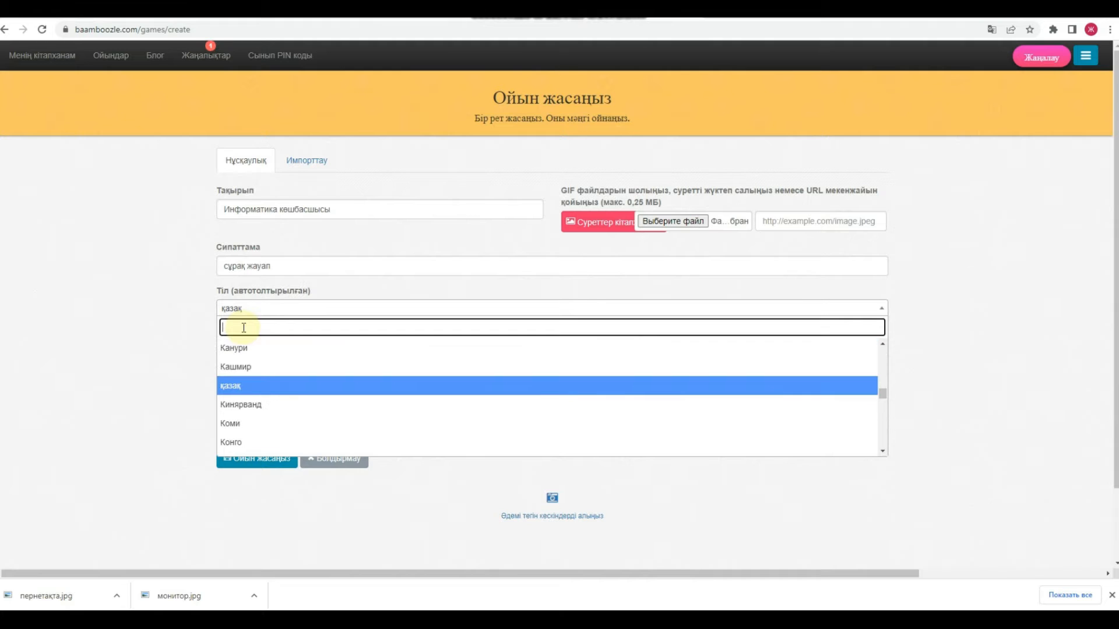
type("kaz")
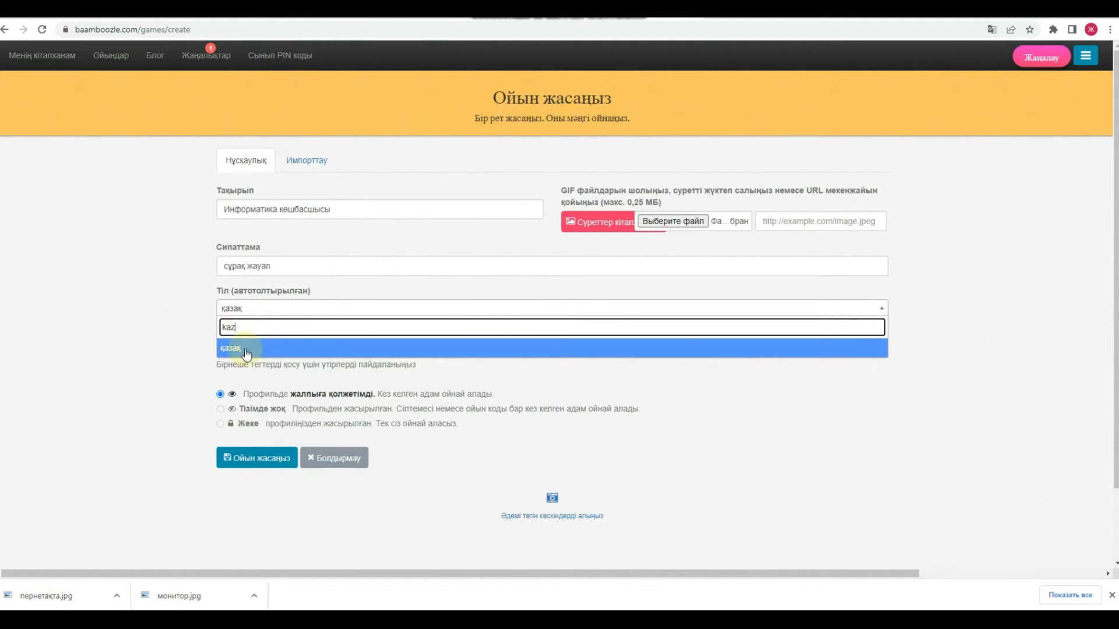
left_click(241, 349)
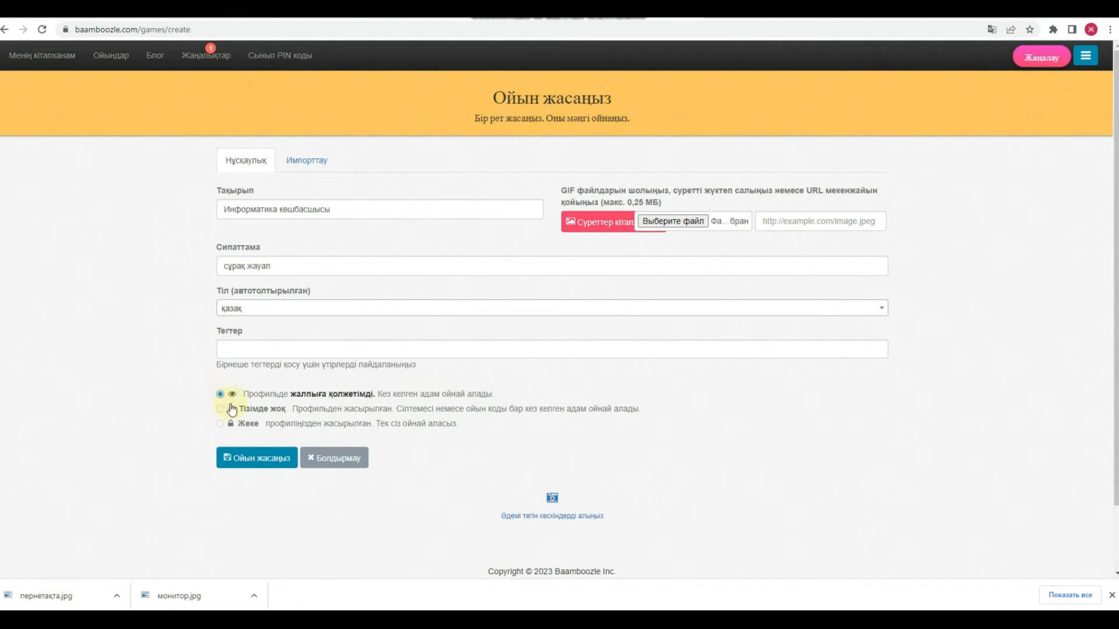
Create the game with the entered details and translate its question editing page into Kazakh.
left_click(265, 460)
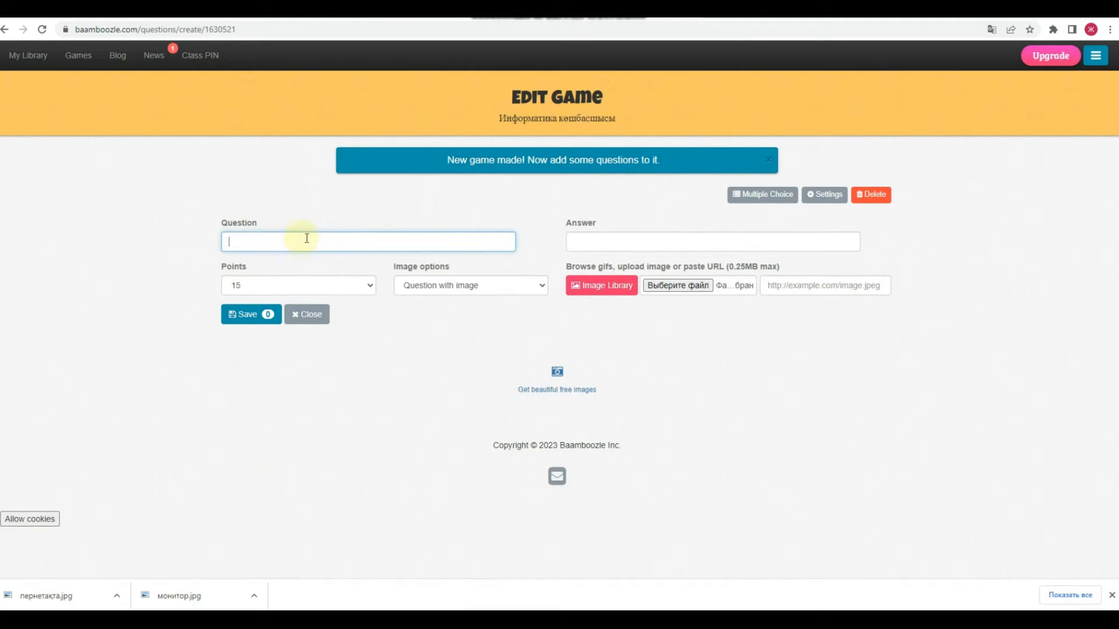
right_click(278, 217)
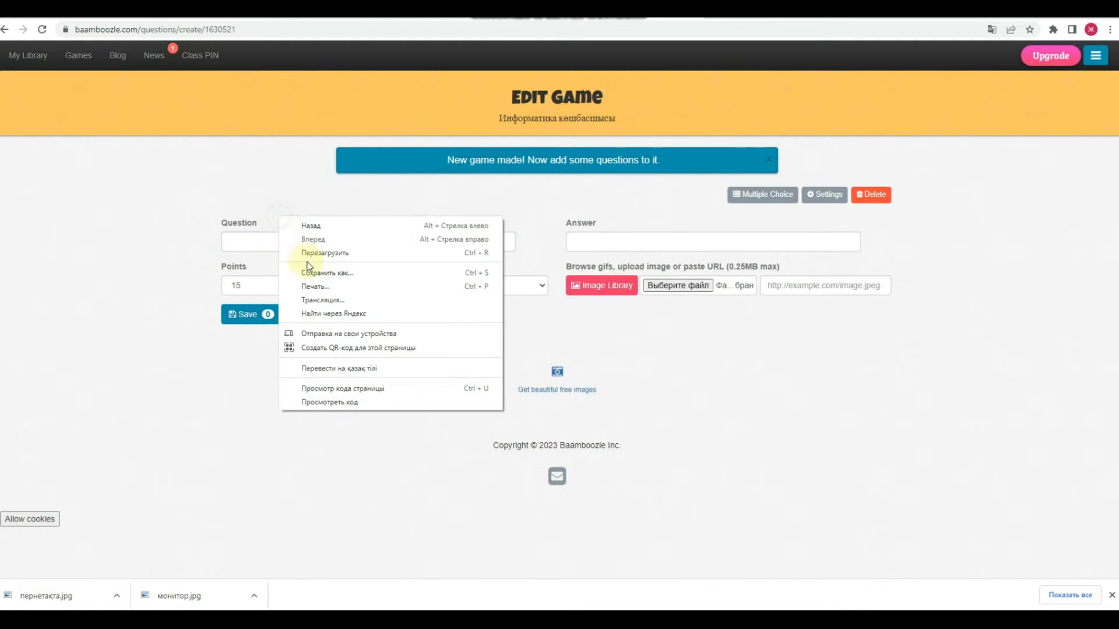
left_click(331, 371)
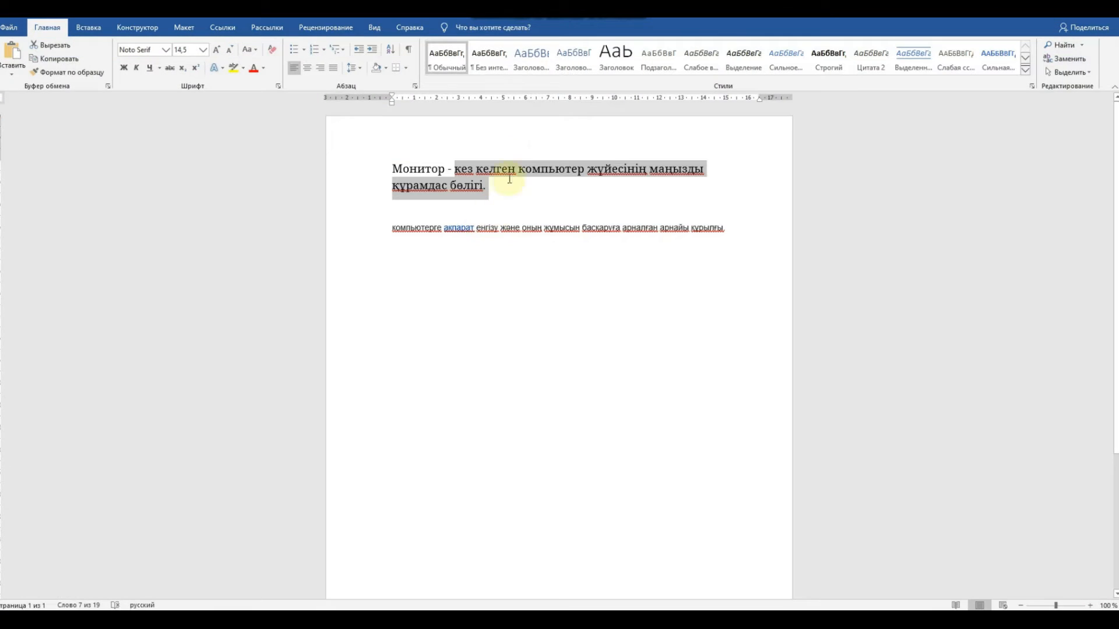
Copy the selected monitor definition from the Word document and paste it as the game's first question in the browser.
right_click(465, 177)
left_click(497, 198)
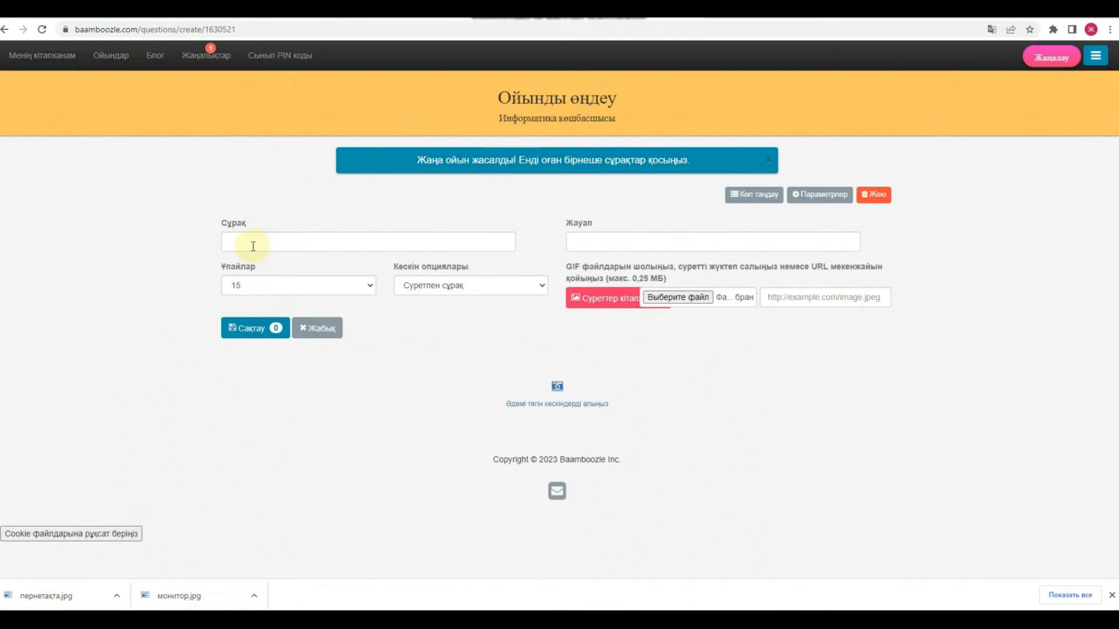
right_click(254, 250)
left_click(287, 338)
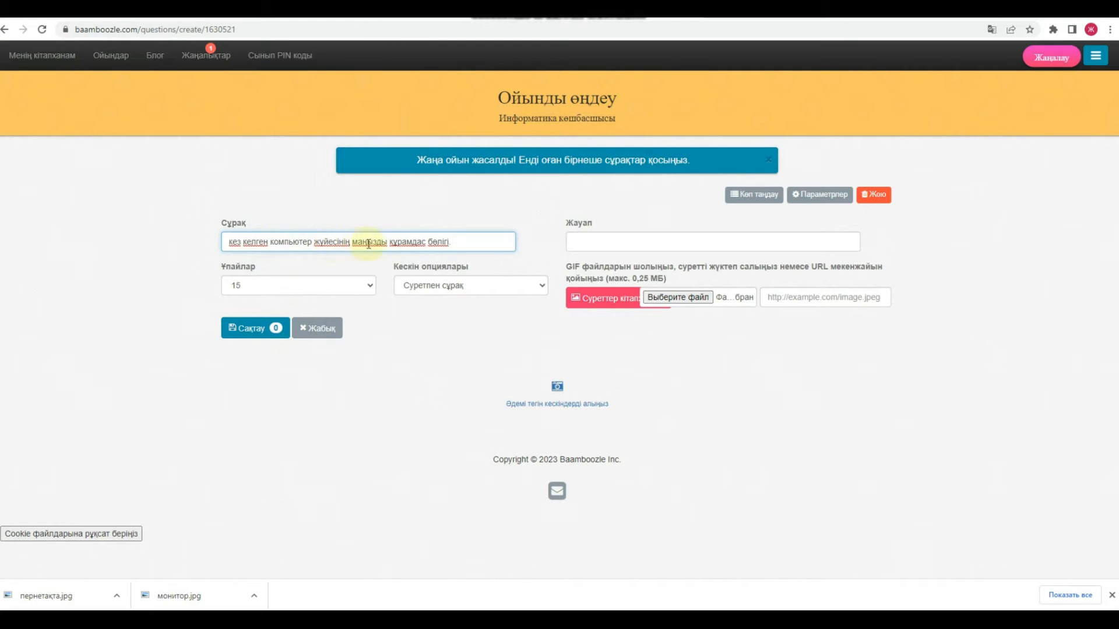
Give the question 10 points and the answer "монитор", and save it.
left_click(315, 292)
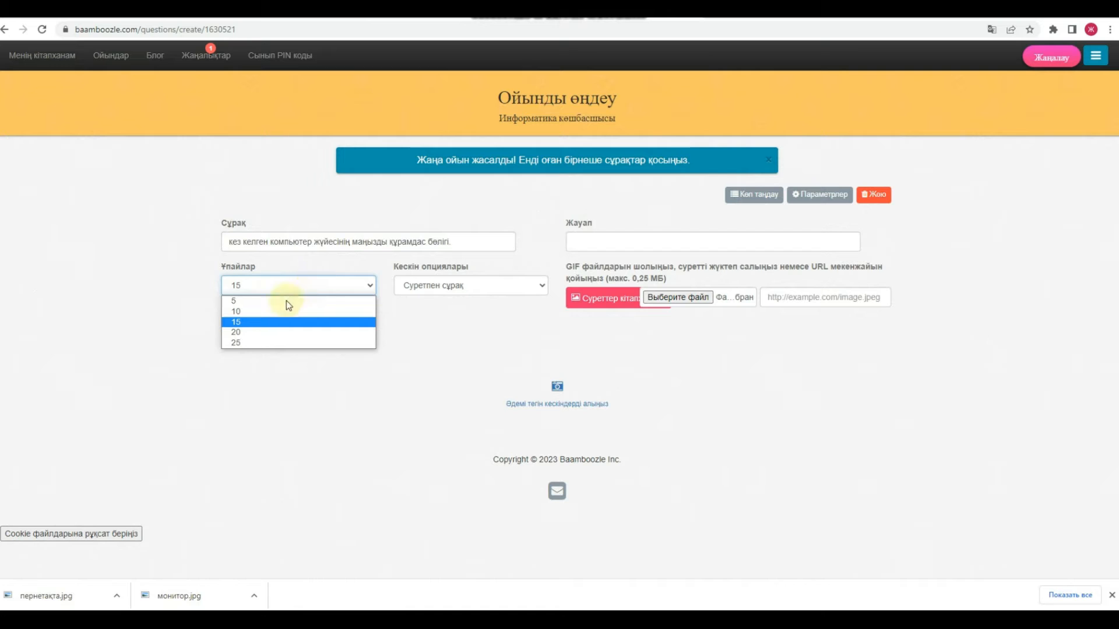
left_click(246, 313)
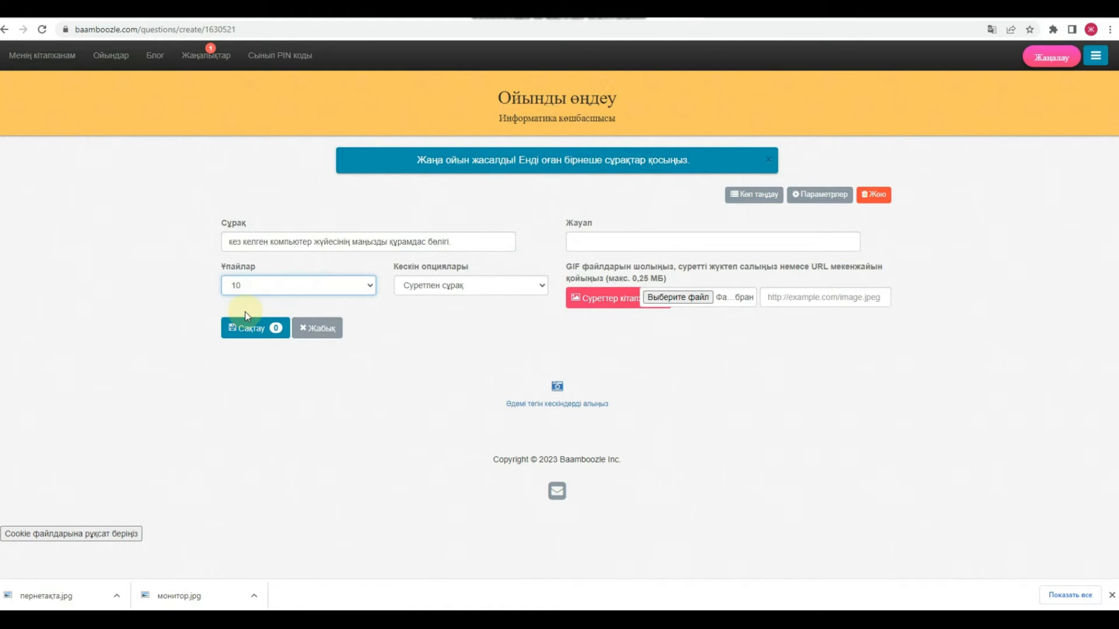
left_click(605, 242)
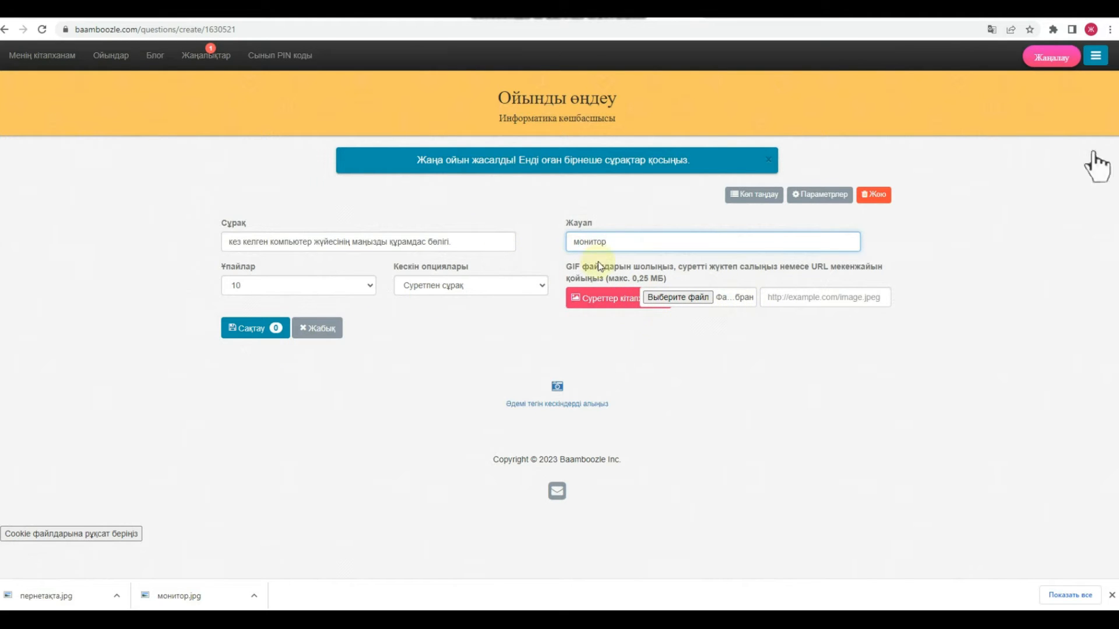
left_click(244, 329)
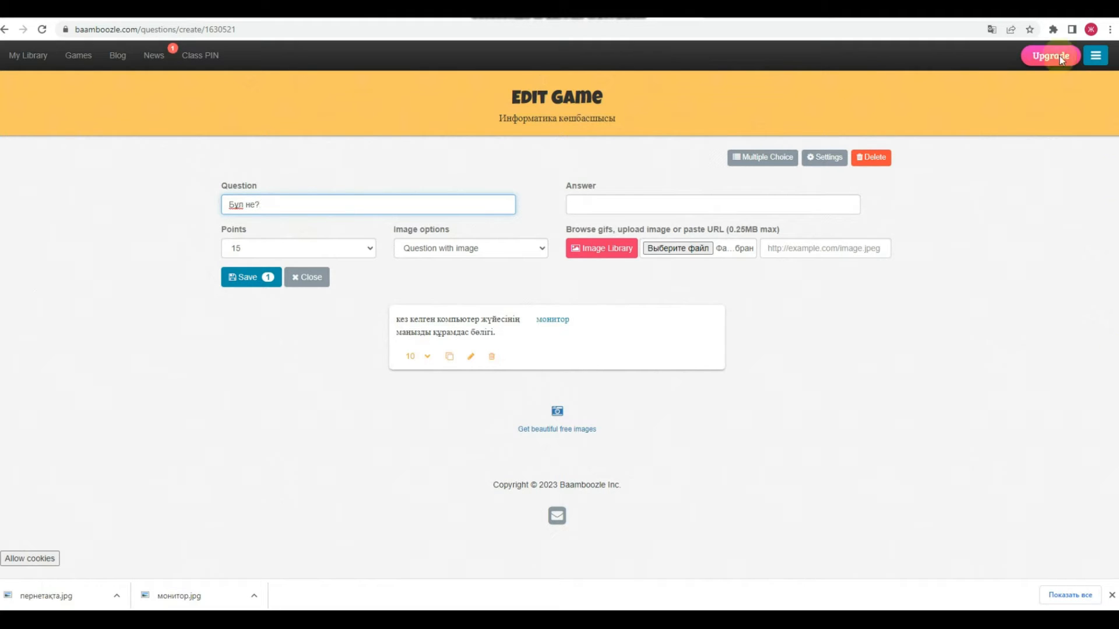
Set the points of the second question, "Бұл не?", to 10 and activate its answer field.
left_click(292, 249)
left_click(258, 275)
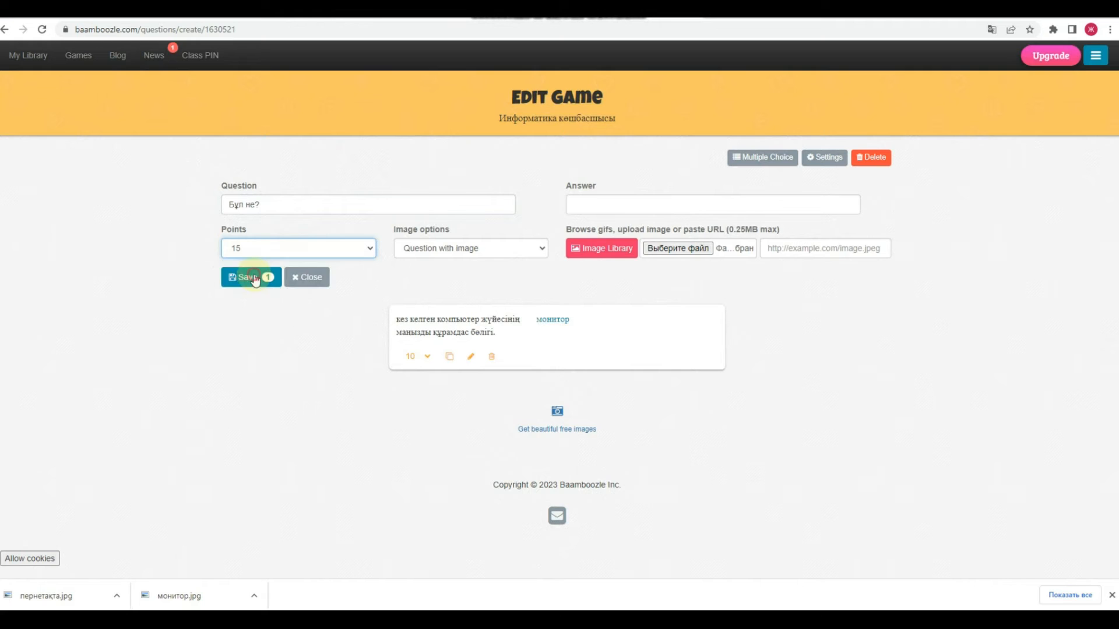
left_click(629, 204)
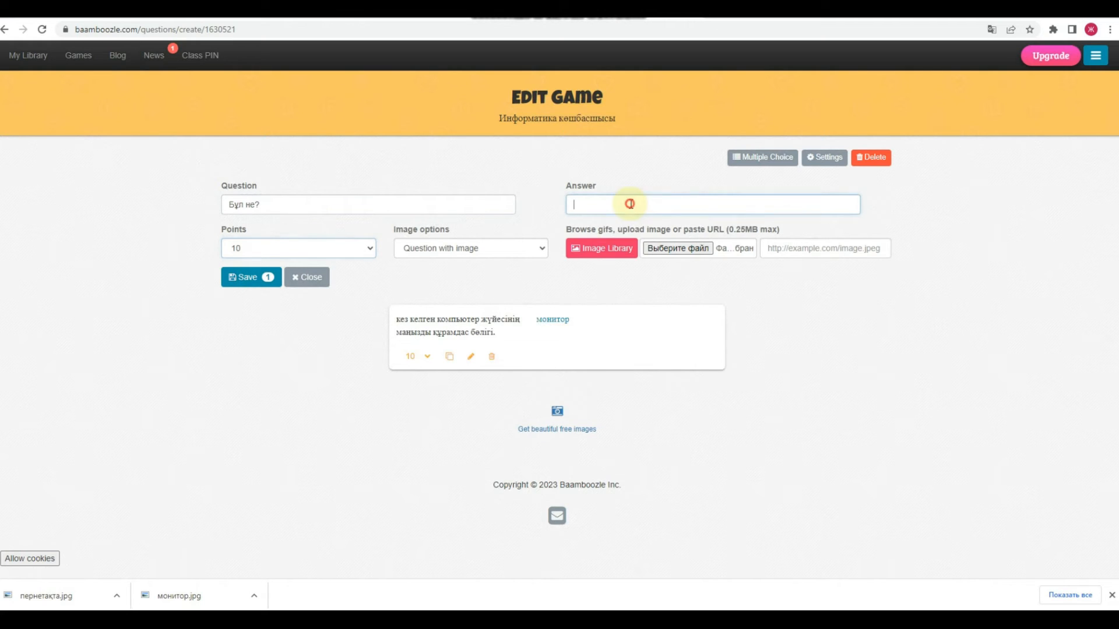
Look through the GIF image library for the second question and close it without choosing an image.
left_click(611, 255)
left_click(404, 145)
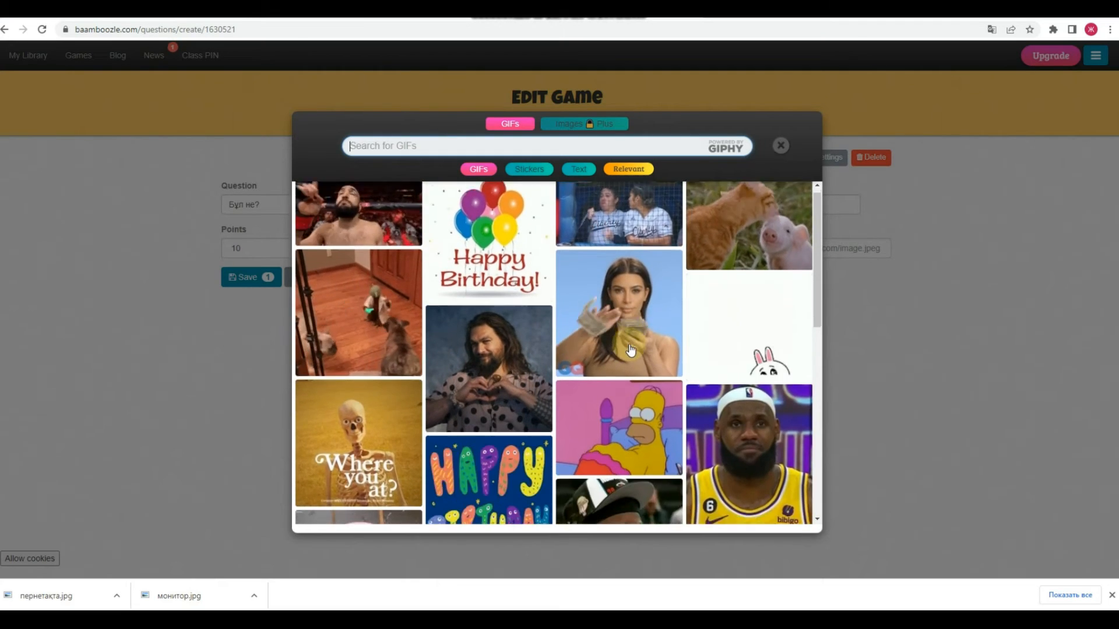
left_click(408, 153)
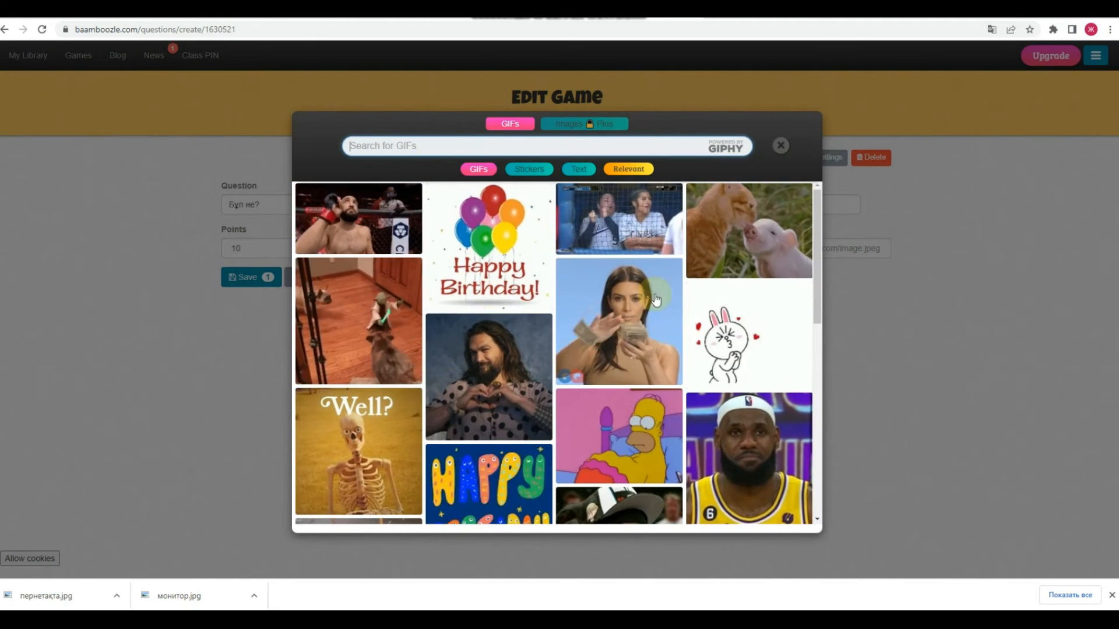
left_click(781, 145)
Attach the keyboard picture пернетақта.jpg from the desktop to the question "Бұл не?" and save the question.
left_click(672, 249)
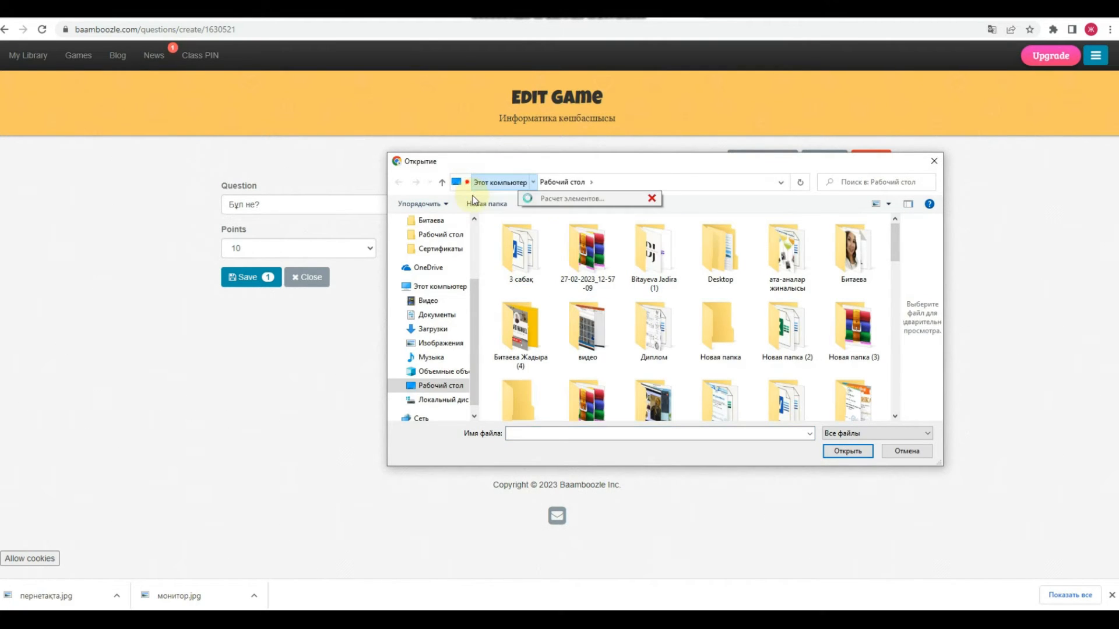
left_click(470, 199)
scroll(627, 318, "down", 5)
scroll(619, 325, "down", 10)
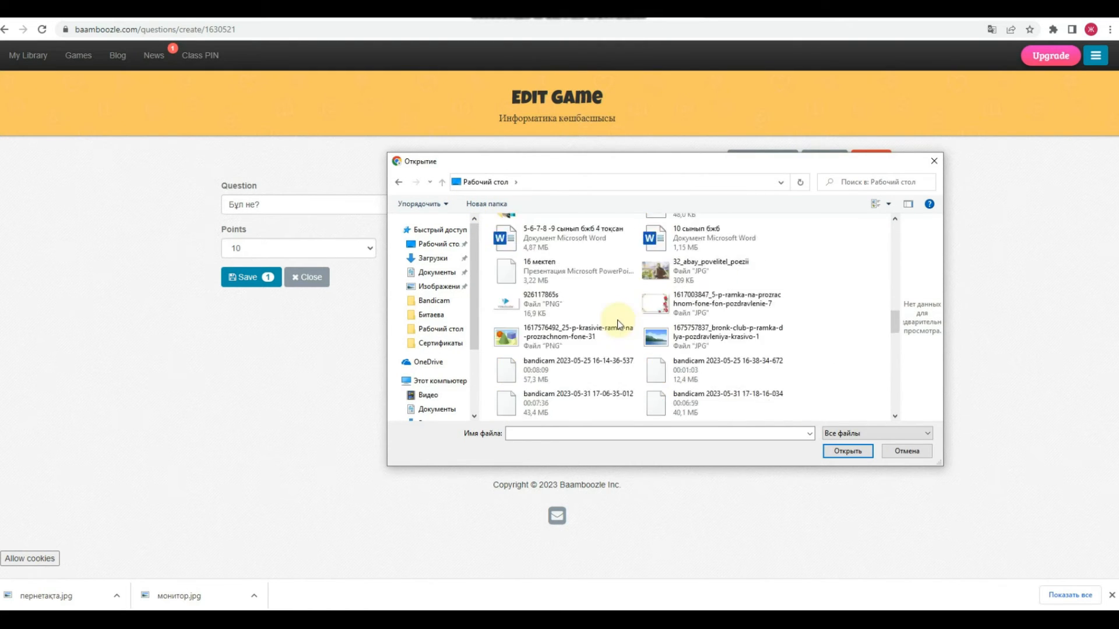
left_click(535, 274)
left_click(848, 452)
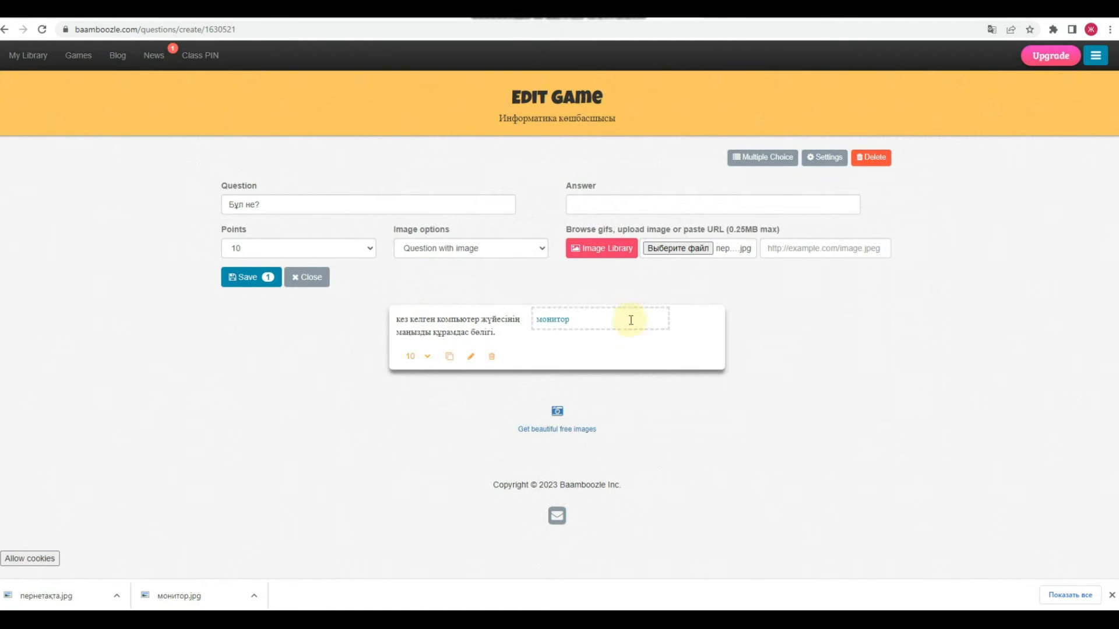
left_click(230, 280)
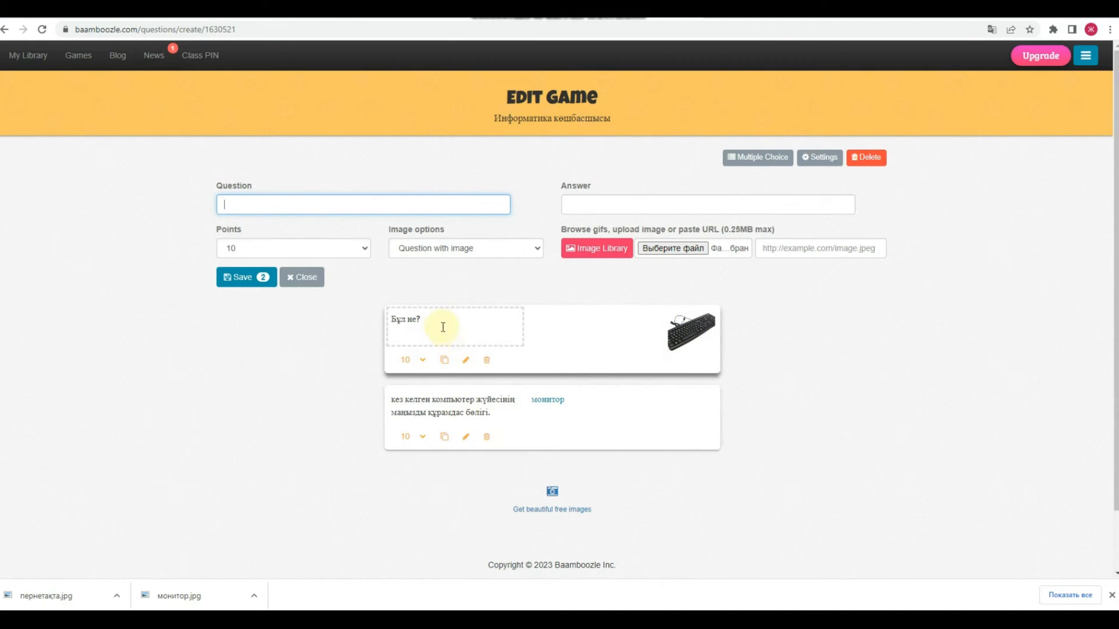
Close the game editor and translate the game preview page into Kazakh.
left_click(309, 284)
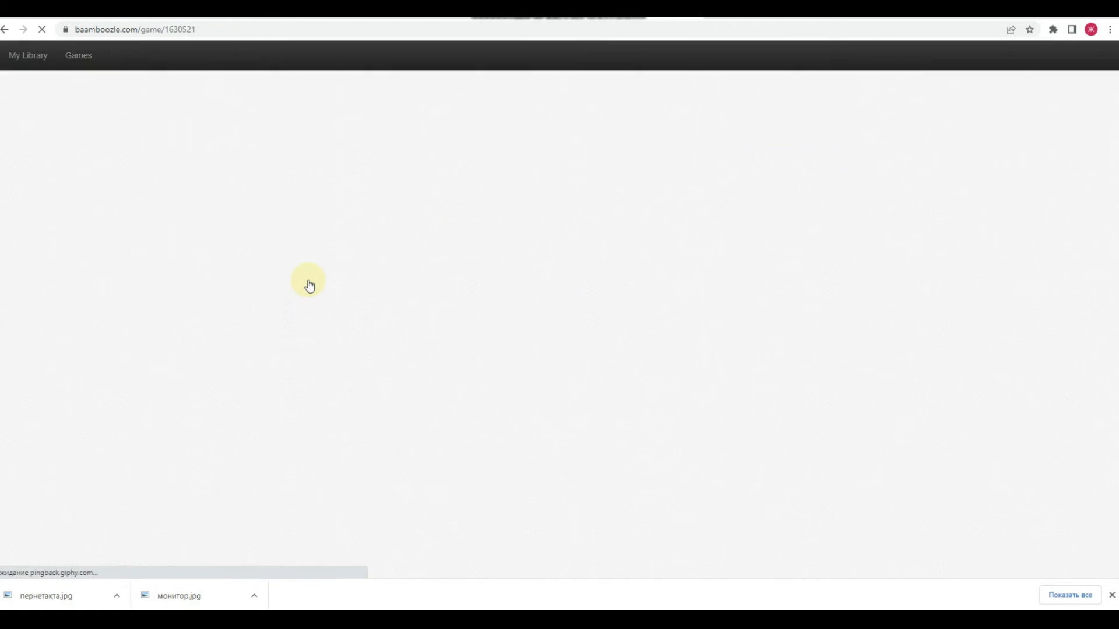
right_click(243, 282)
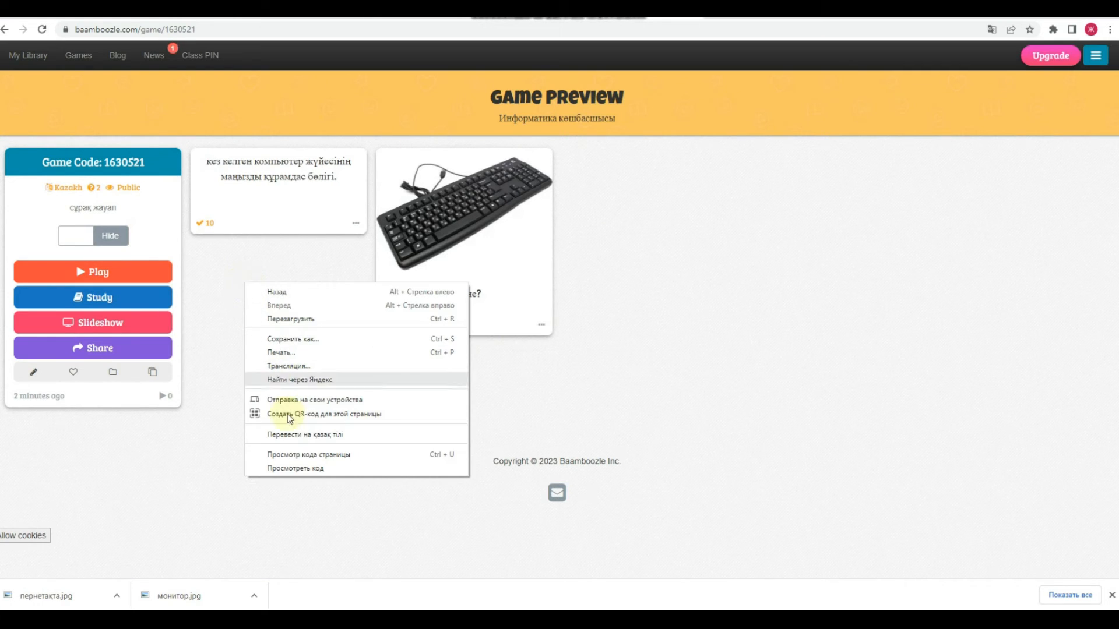
left_click(308, 436)
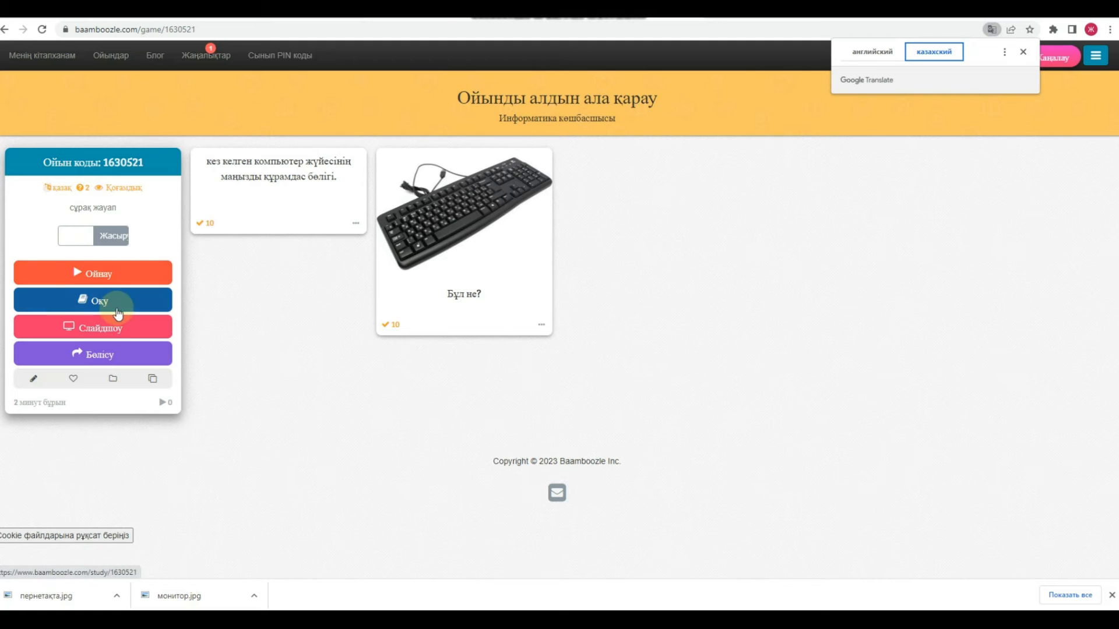
View the sharing options of the game and close them.
left_click(125, 355)
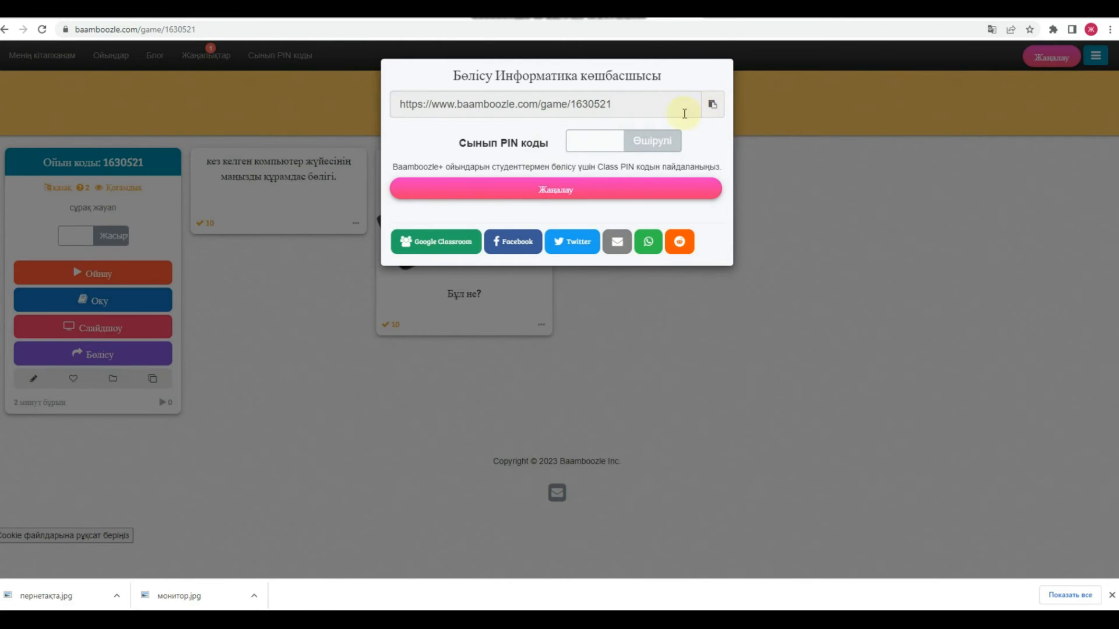
left_click(326, 303)
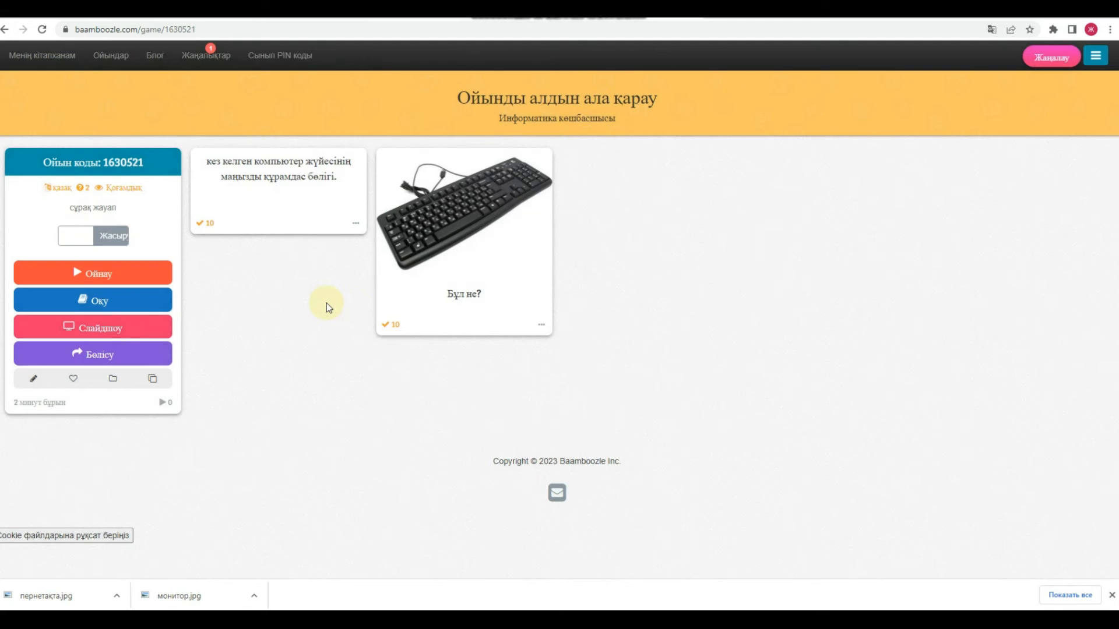
Open the selection of playable game types for the quiz, look through it and choose the free Baamboozle type.
left_click(91, 274)
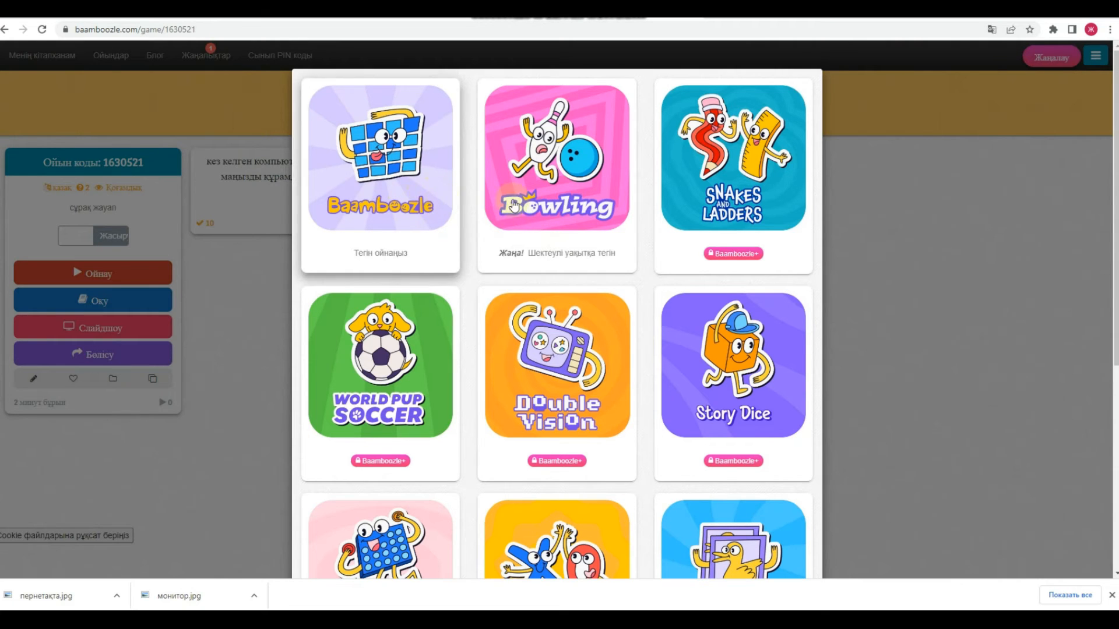
scroll(816, 487, "down", 1)
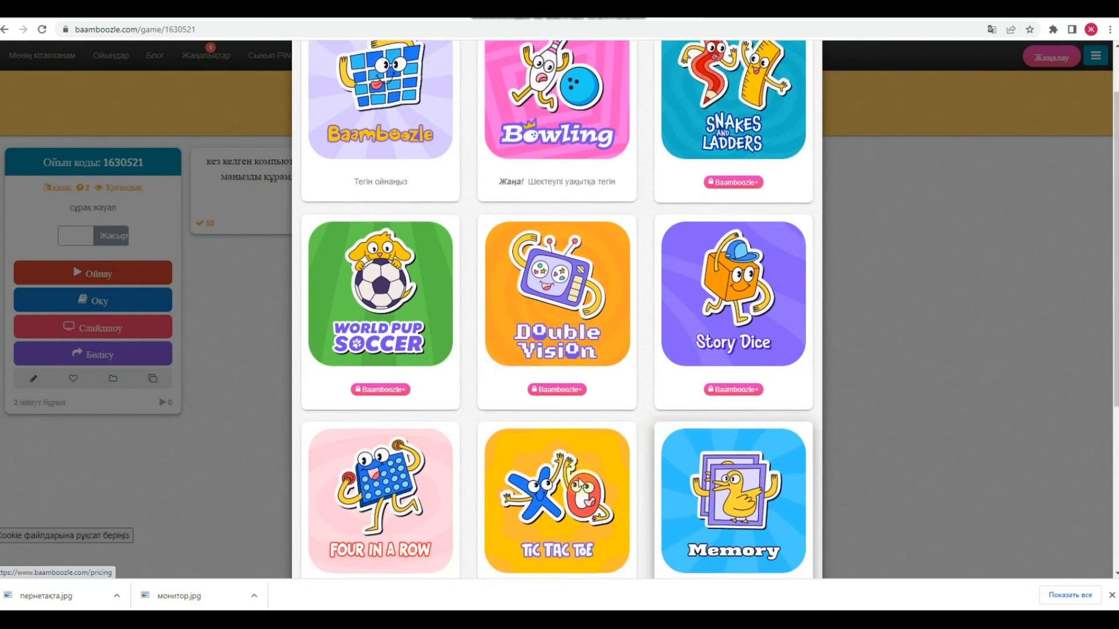
scroll(615, 420, "up", 1)
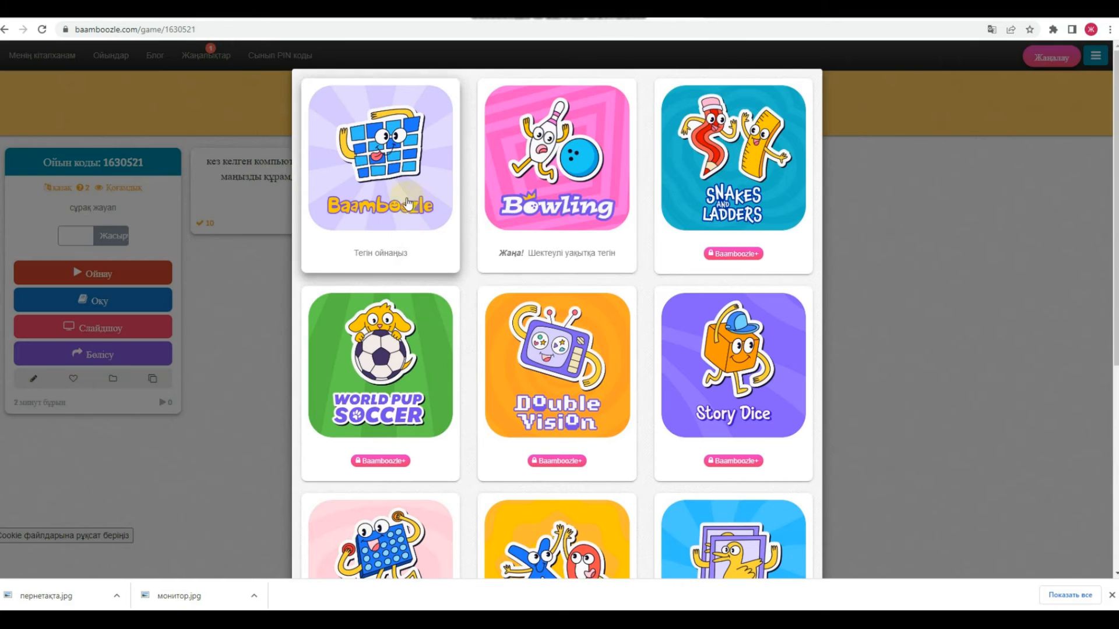
left_click(382, 197)
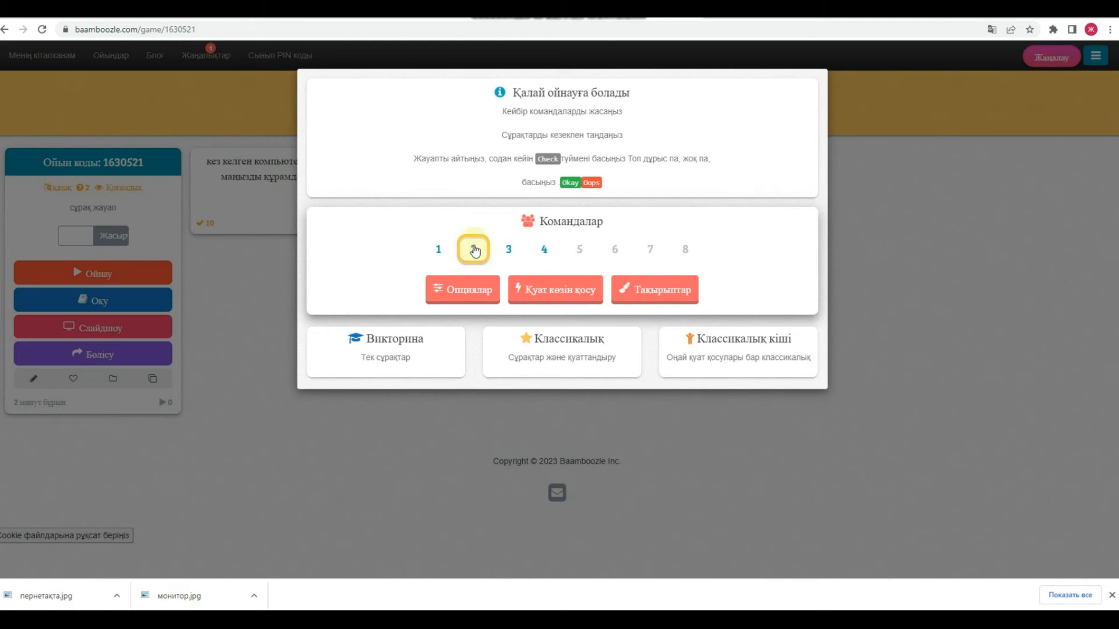
Enable the "L Сөздер" theme for a two-team game and start it in the questions-only Викторина mode.
left_click(645, 296)
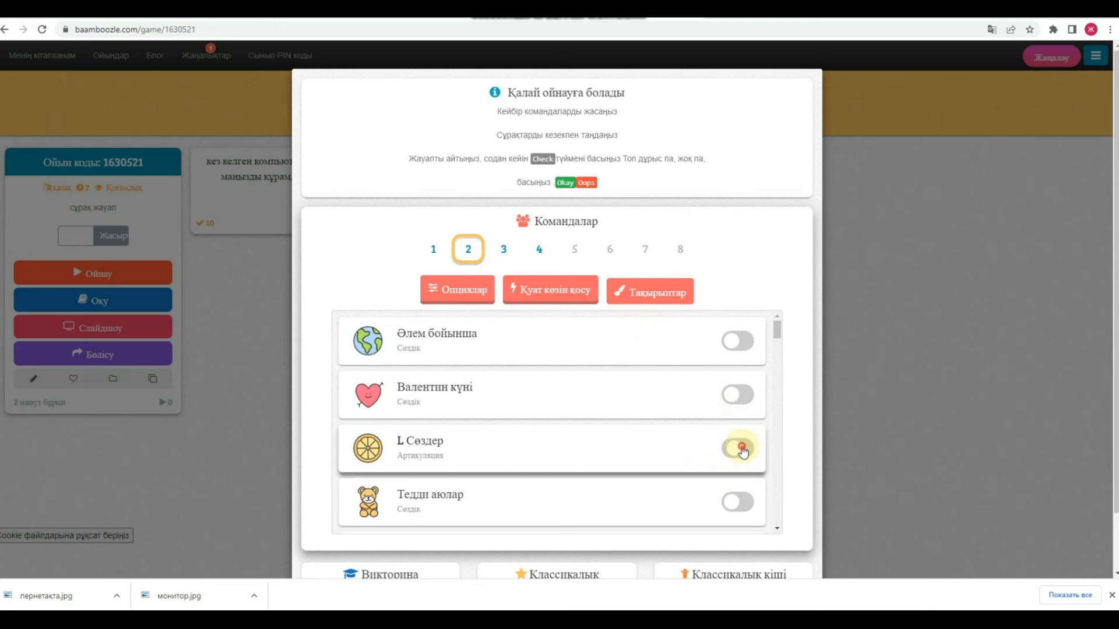
scroll(741, 491, "down", 1)
left_click(656, 288)
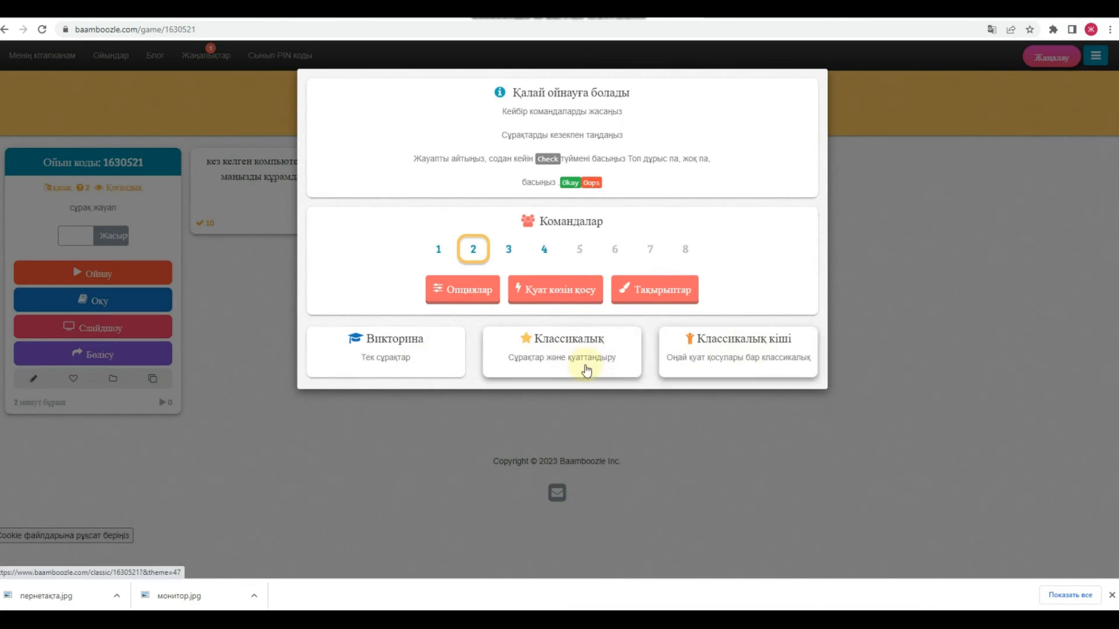
left_click(427, 354)
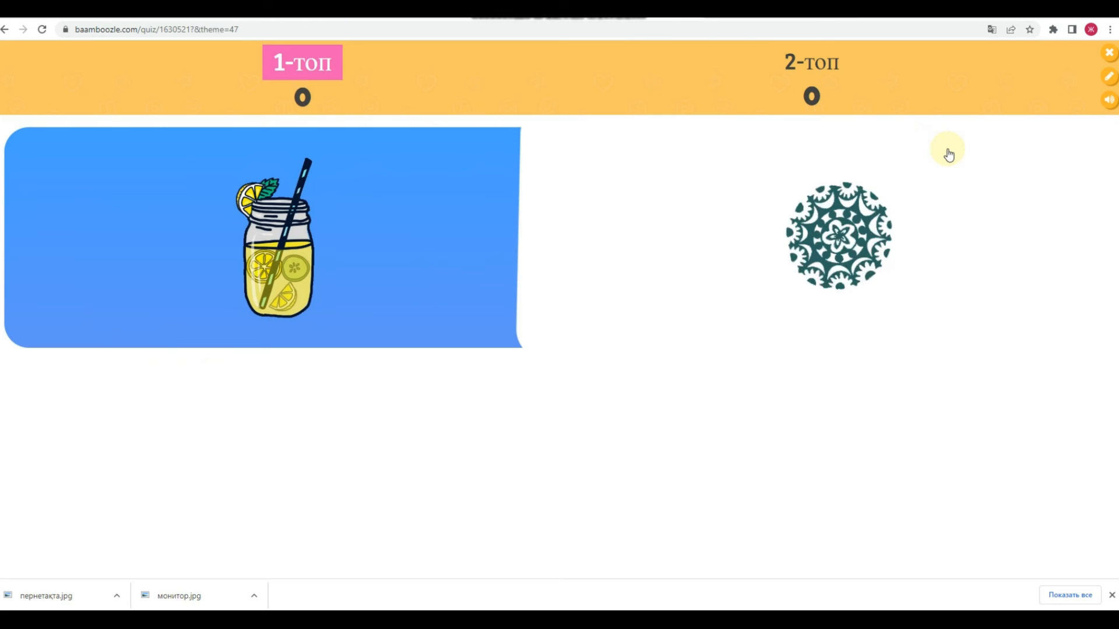
Rename the first team "қызыл" and the second team "жасыл", and apply the names.
left_click(1109, 77)
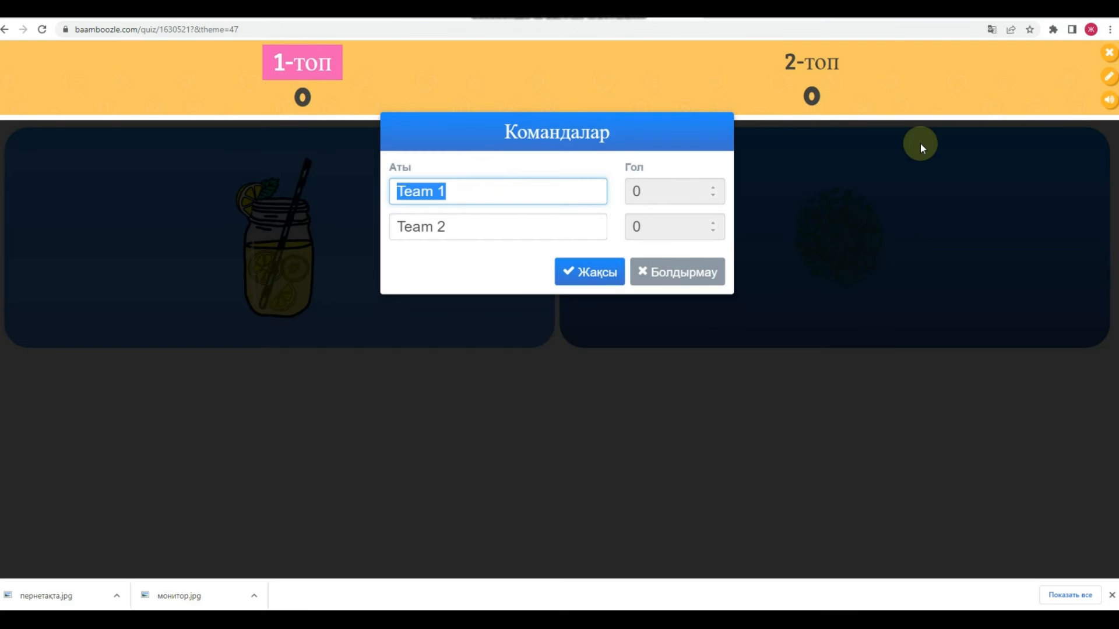
type("К")
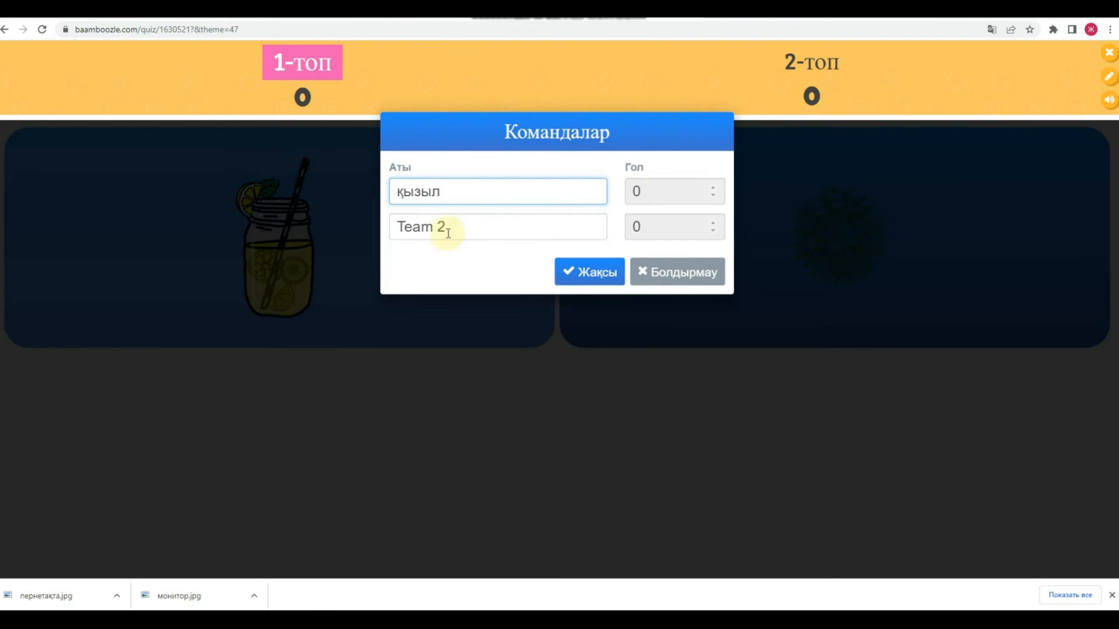
left_click_drag(445, 230, 342, 229)
type("жасыл")
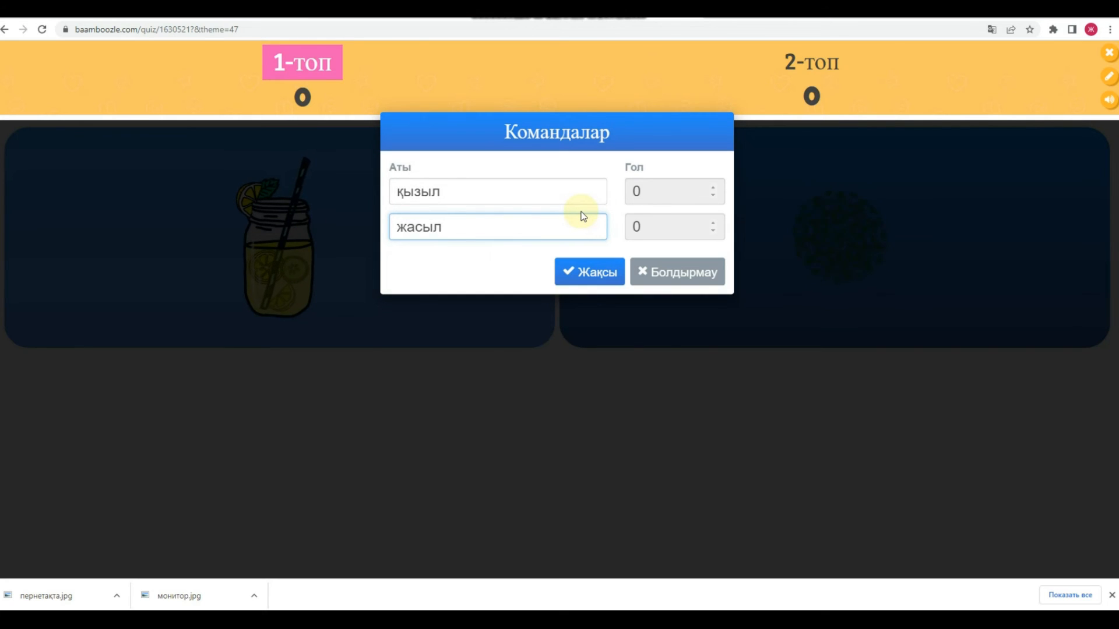
left_click(579, 274)
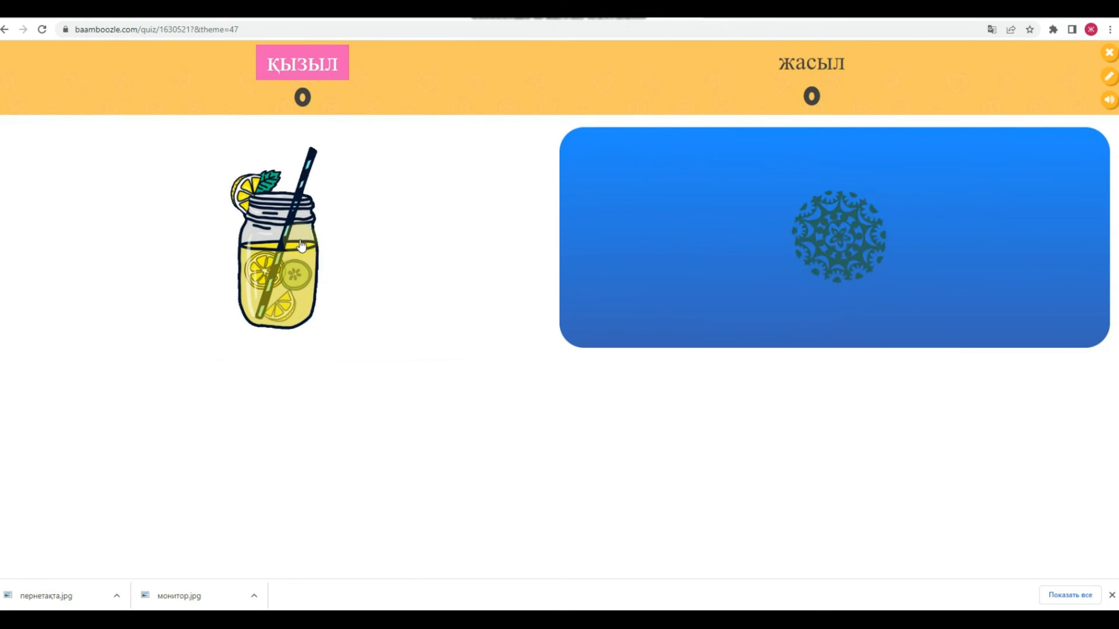
Play the lemonade tile for team қызыл, check the answer to "Бұл не?" and mark it as correct.
left_click(288, 235)
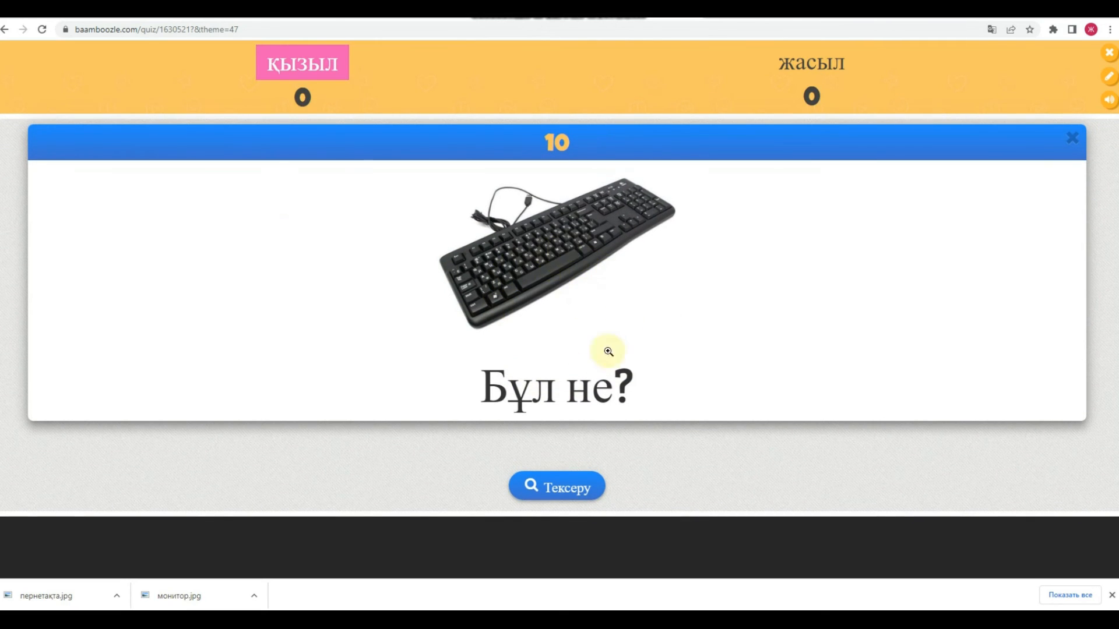
left_click(566, 484)
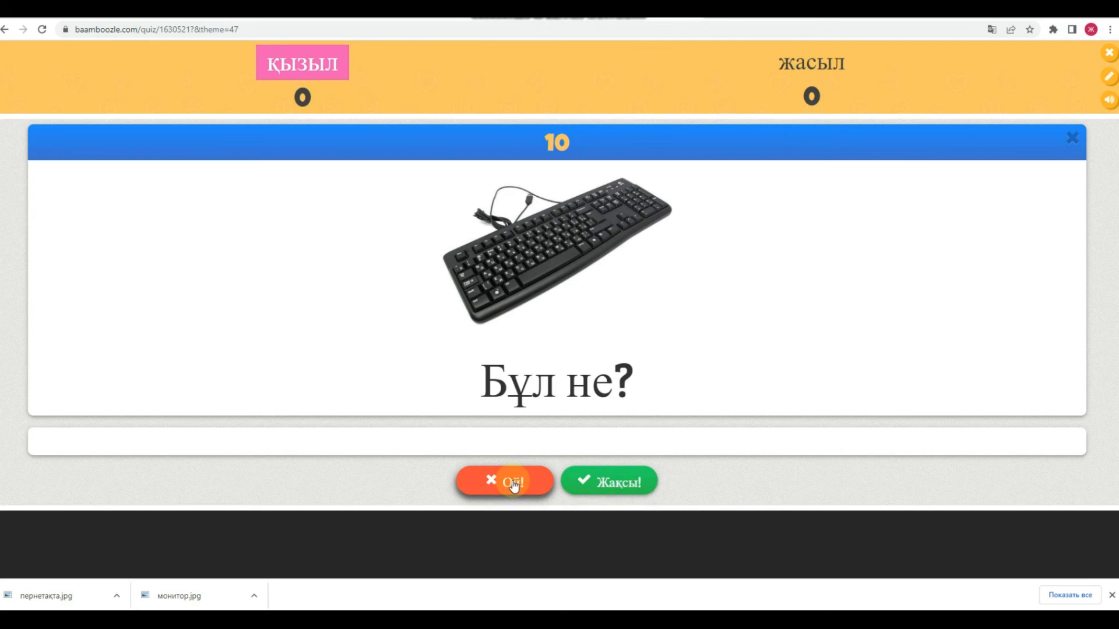
left_click(600, 482)
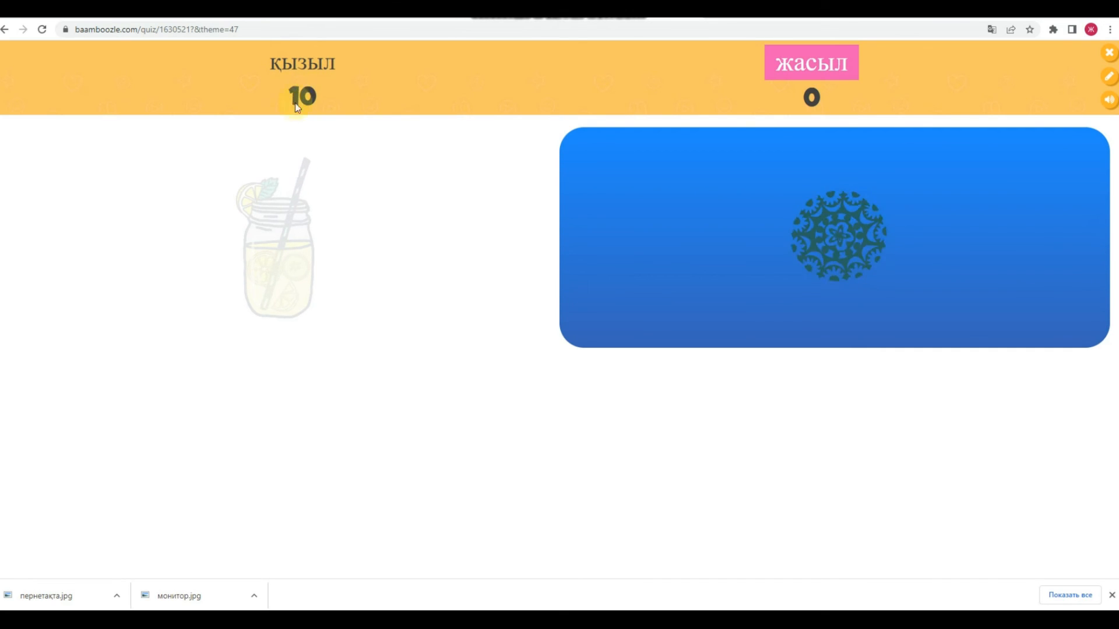
Play the remaining tile for team жасыл, check the answer to the monitor question and mark it as wrong.
left_click(852, 236)
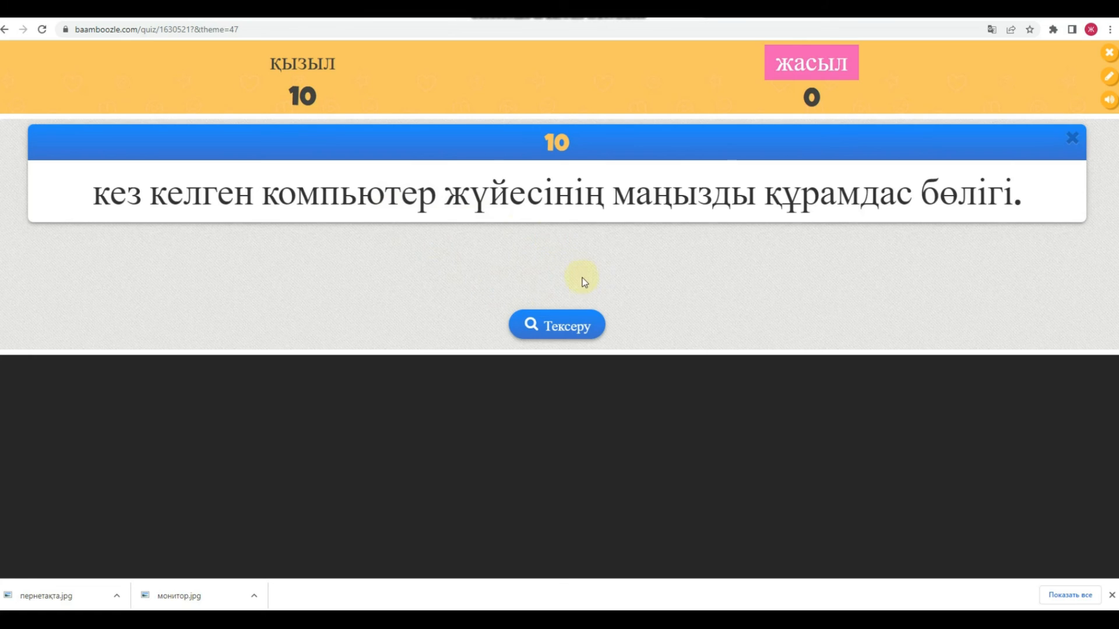
left_click(580, 326)
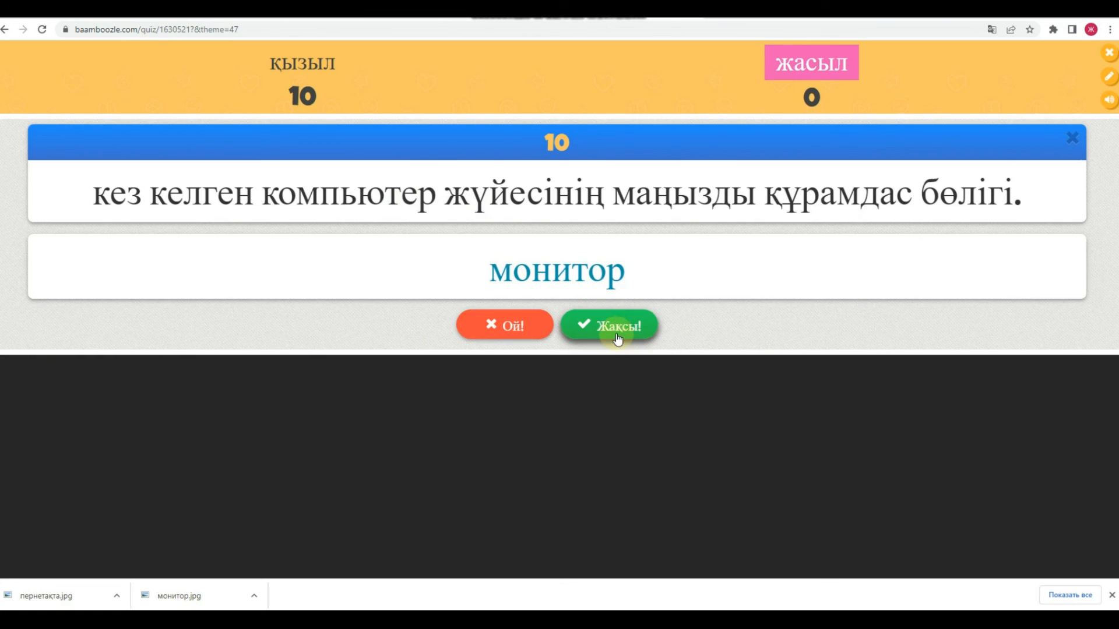
left_click(512, 328)
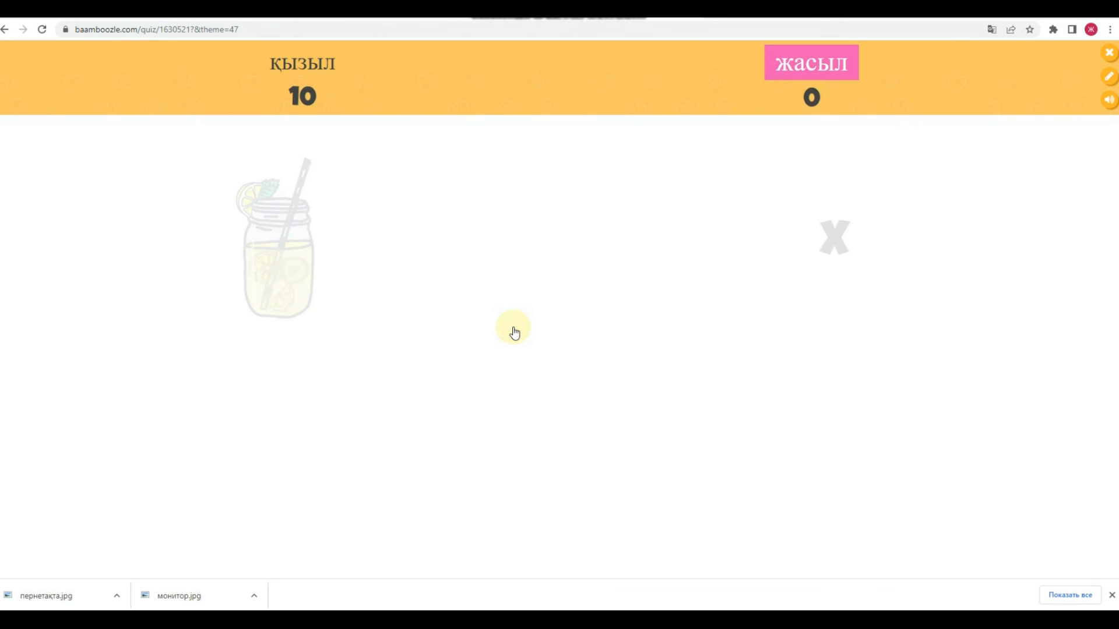